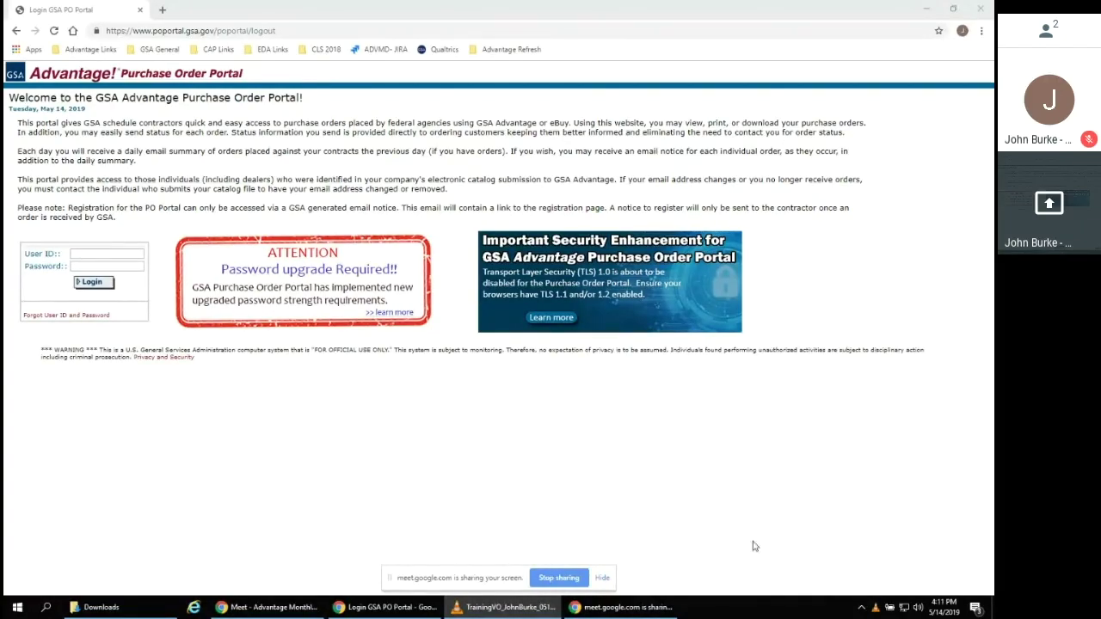
# Log in to the PO Portal with the user ID and the account password
pyautogui.click(602, 578)
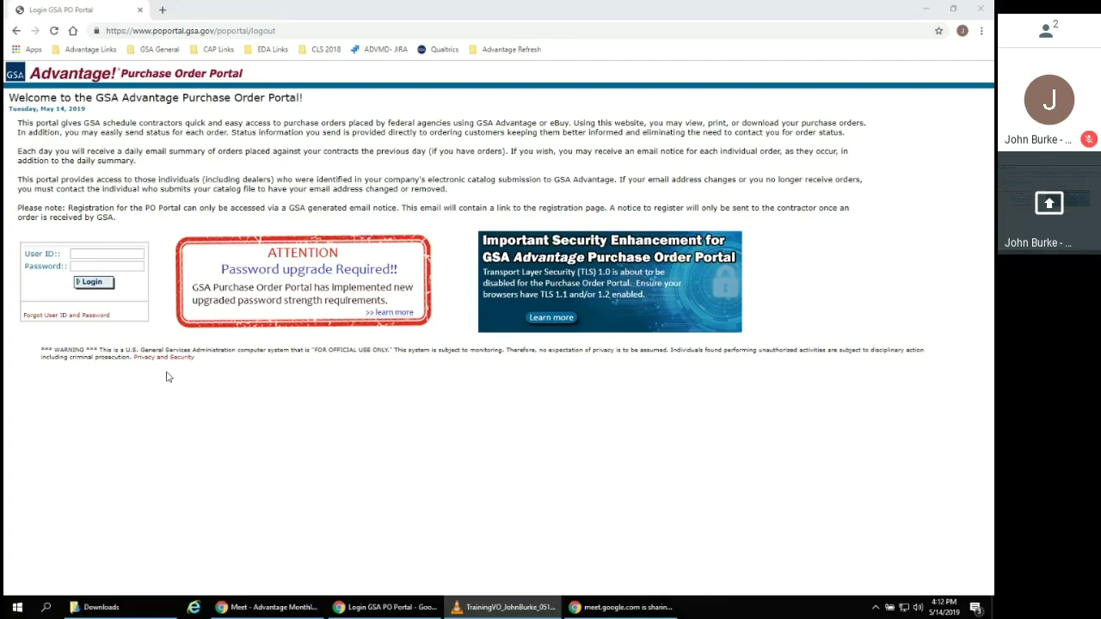
pyautogui.click(130, 254)
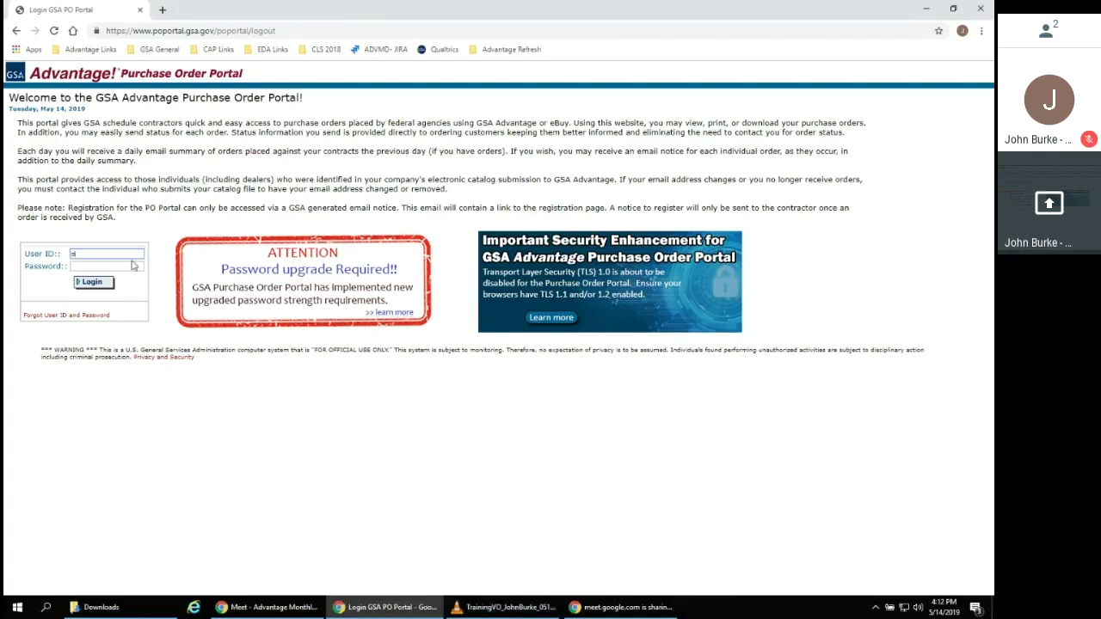
pyautogui.write('ctester')
pyautogui.press('Tab')
pyautogui.hotkey('ctrl', 'v')
pyautogui.click(94, 284)
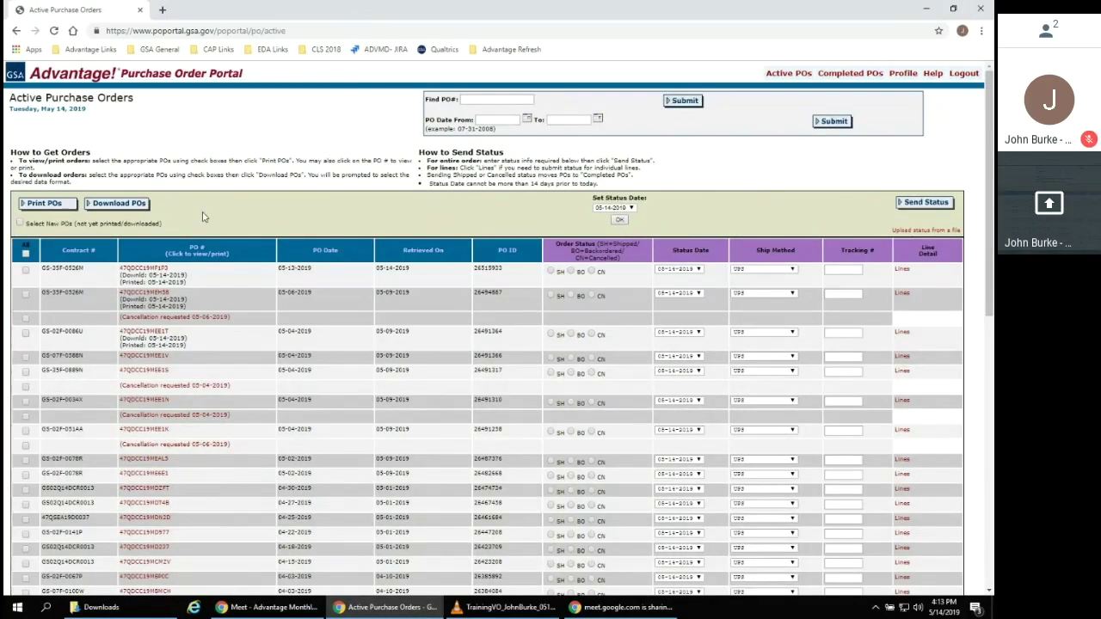
# Enter a PO number in Find PO# and set PO dates 05-01-2019 to 05-13-2019
pyautogui.click(486, 102)
pyautogui.write('47QDCC21312')
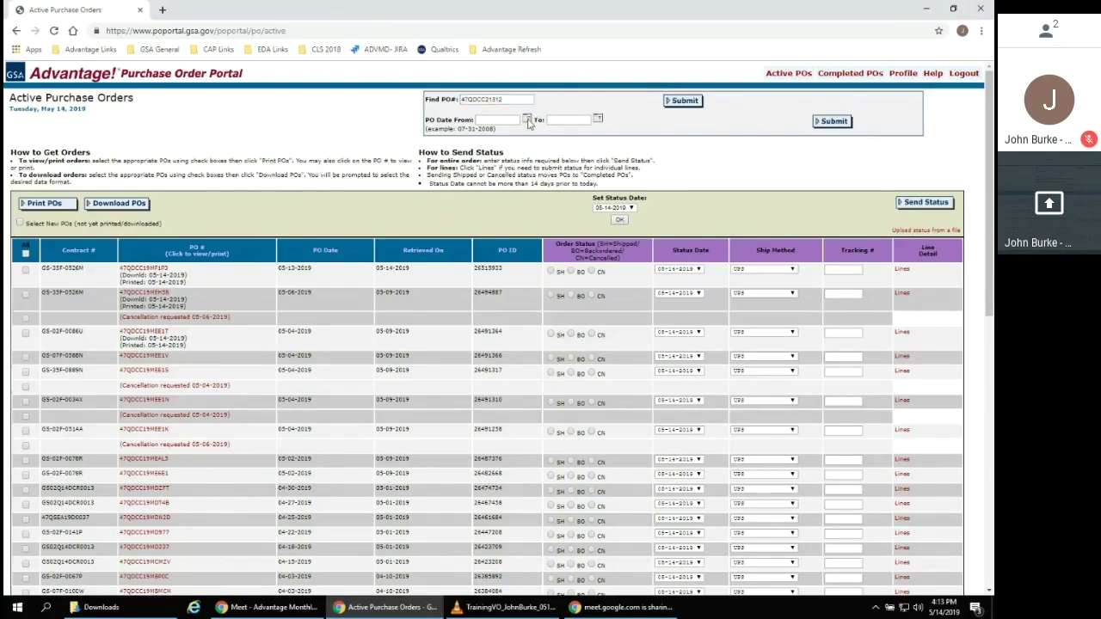
pyautogui.click(527, 118)
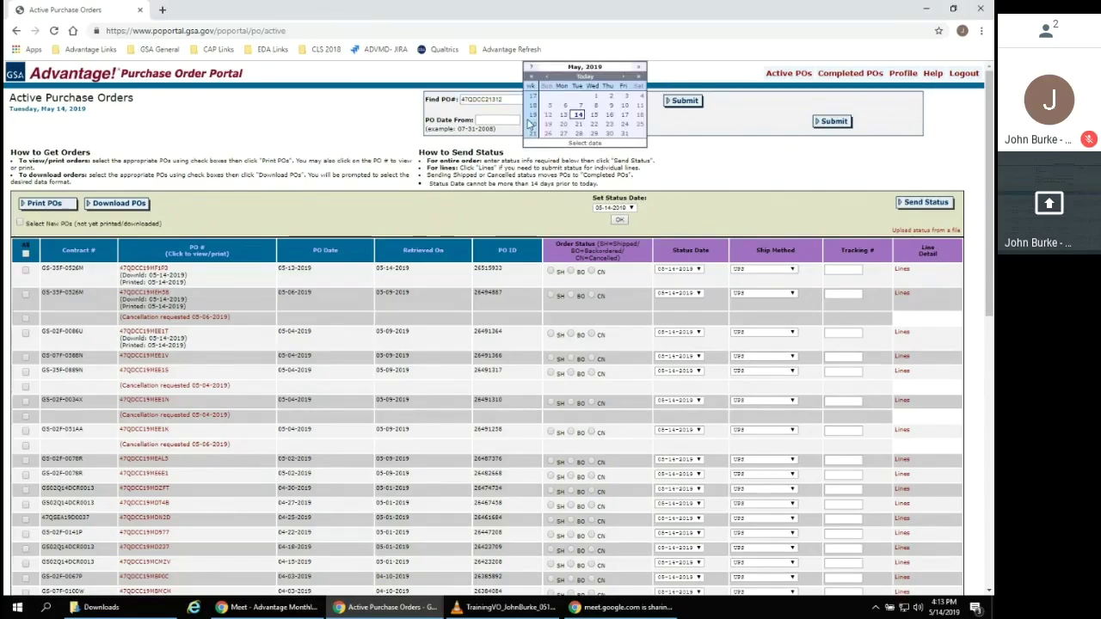
pyautogui.click(595, 96)
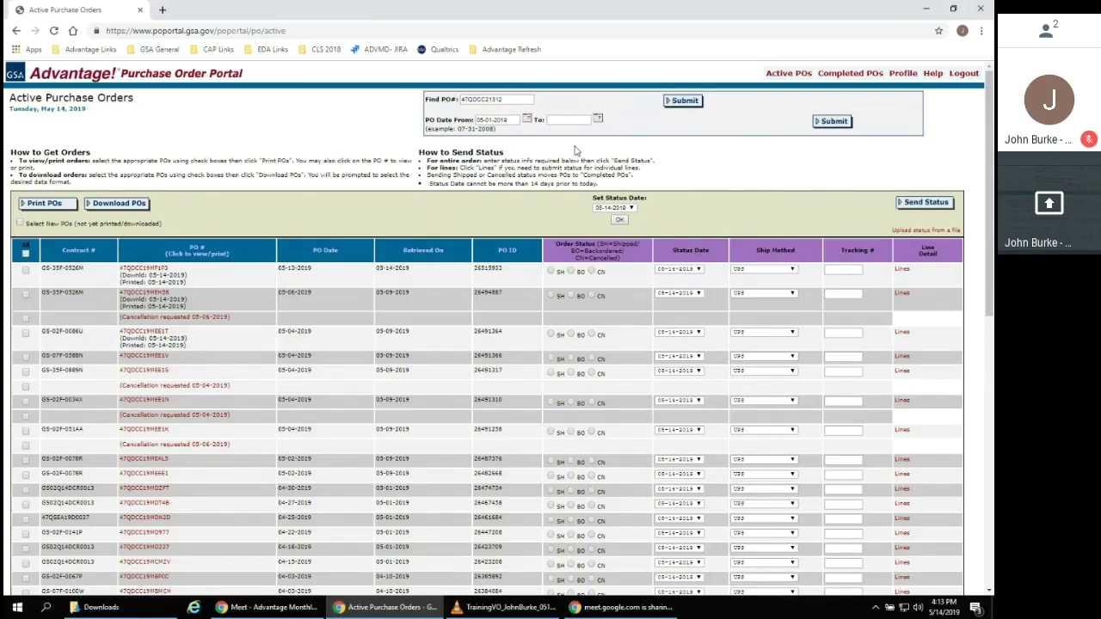
pyautogui.click(597, 119)
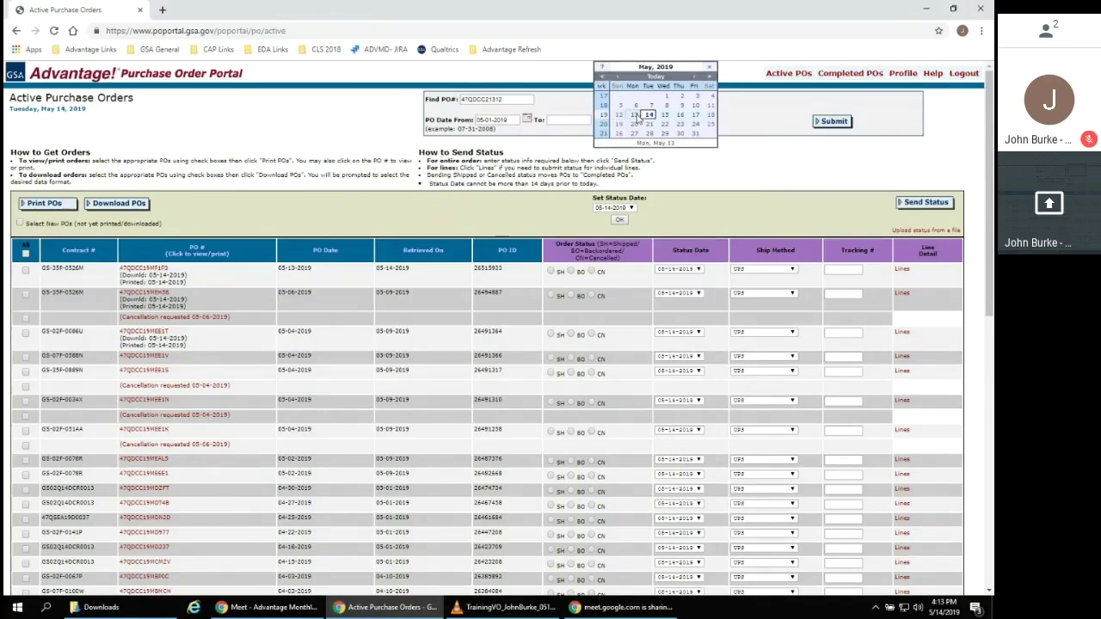
pyautogui.click(640, 121)
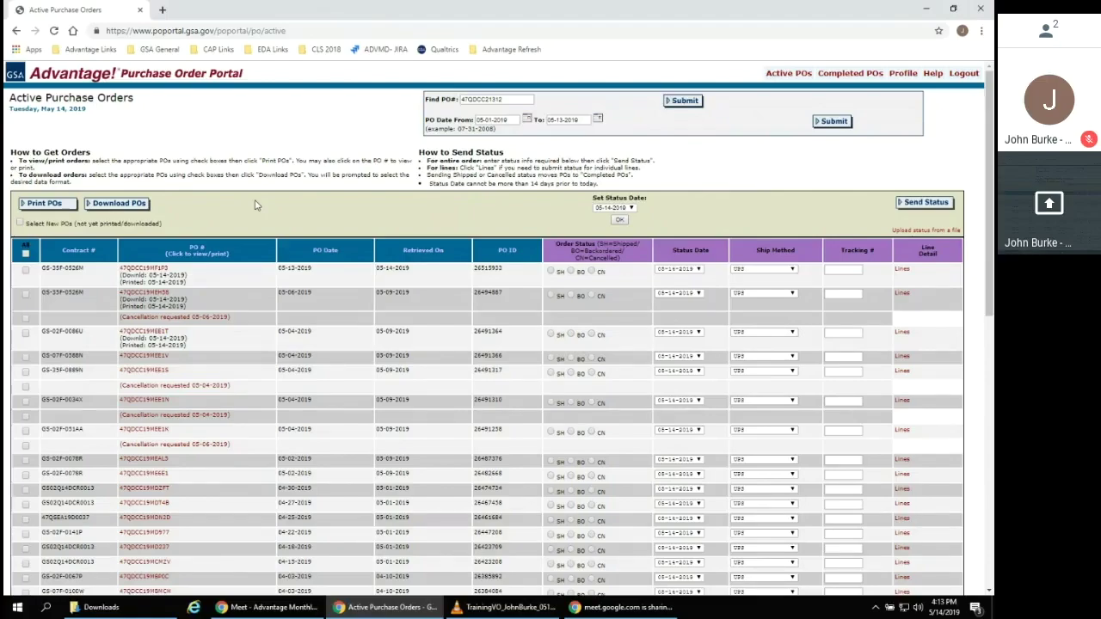
# Check three purchase orders and review their printed batch in the new tab
pyautogui.click(25, 270)
pyautogui.click(26, 358)
pyautogui.click(25, 333)
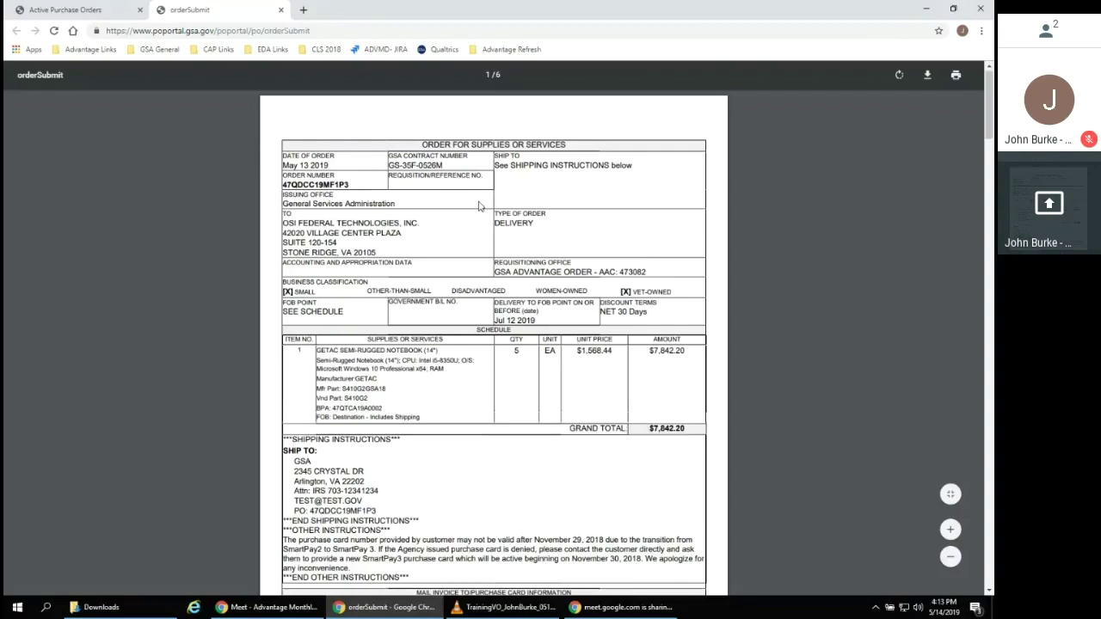
pyautogui.scroll(-5, 479, 205)
pyautogui.scroll(-10, 479, 206)
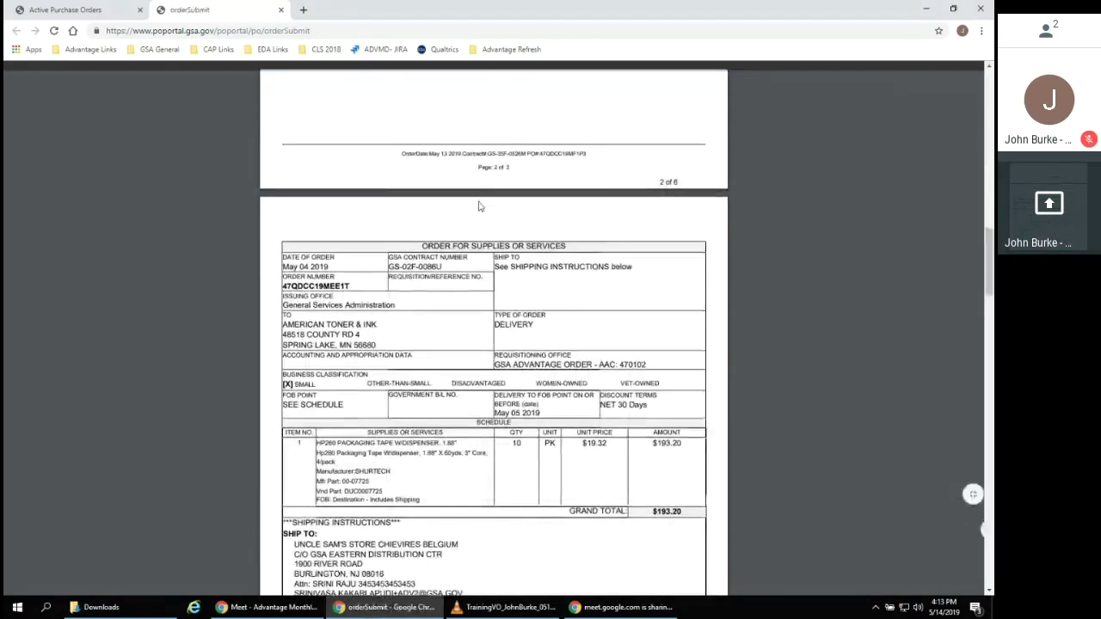
pyautogui.click(137, 9)
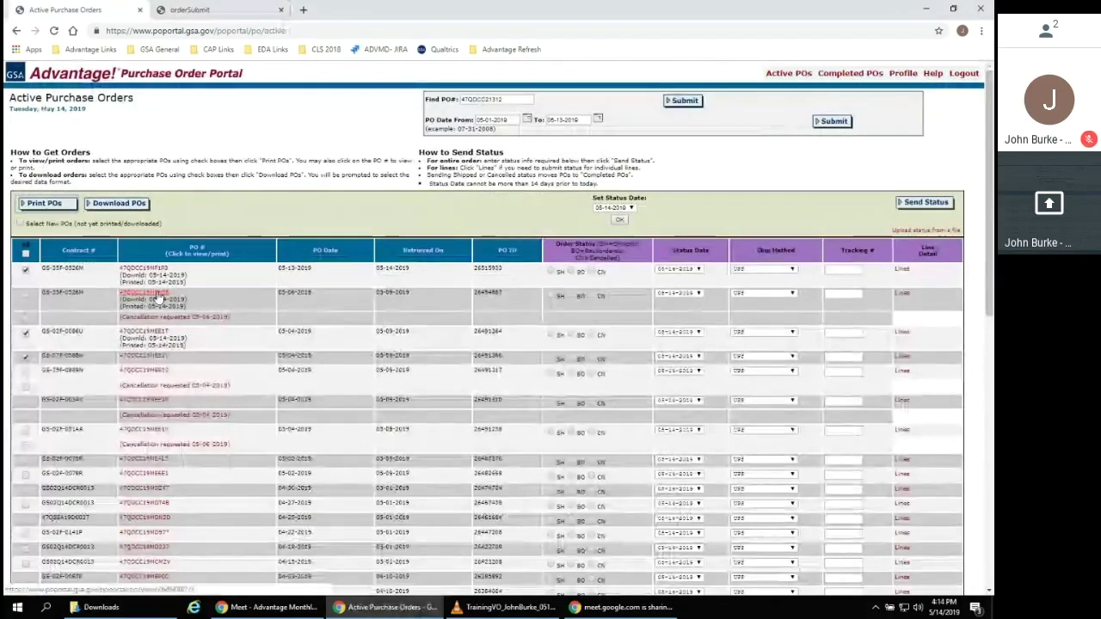
# View the second PO's order document, then uncheck one of the selected orders
pyautogui.click(158, 296)
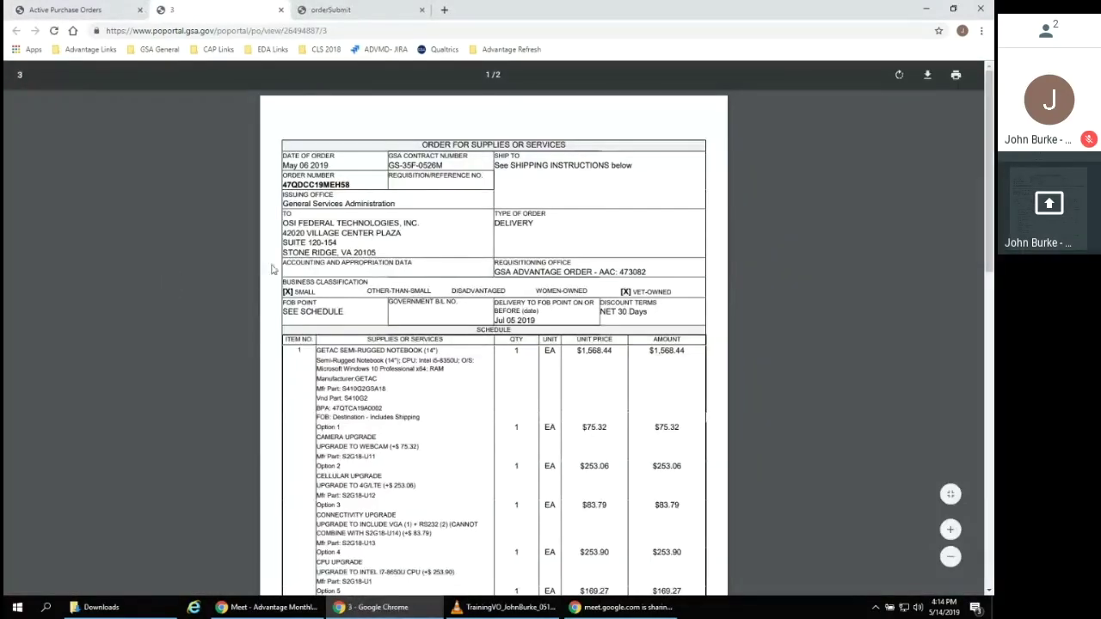
pyautogui.scroll(-6, 403, 257)
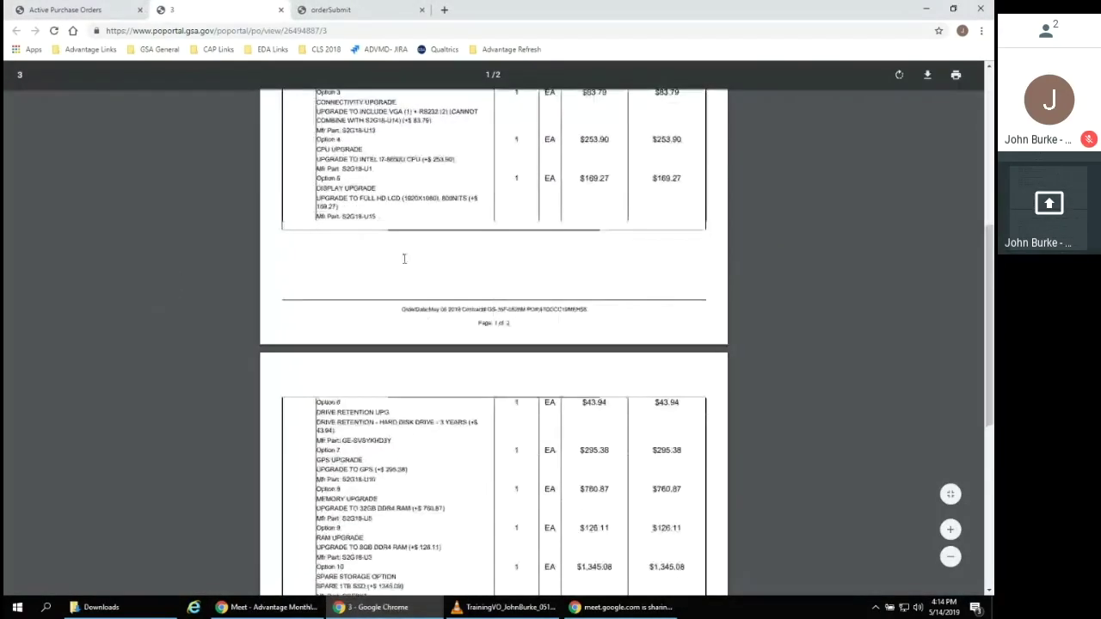
pyautogui.scroll(-3, 404, 257)
pyautogui.click(68, 10)
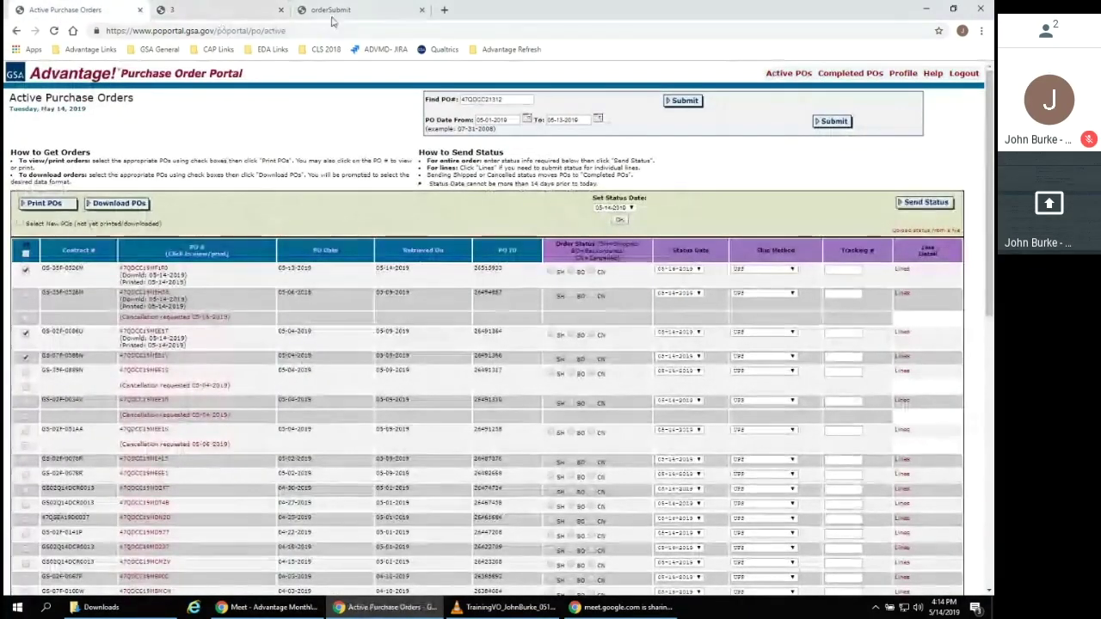
pyautogui.click(25, 332)
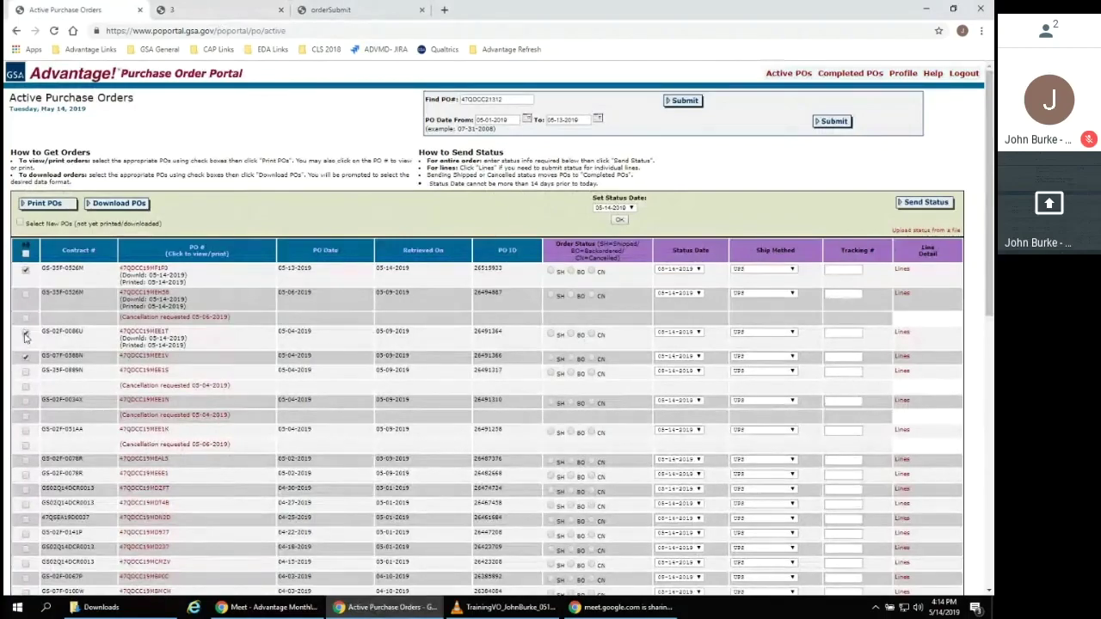
# Uncheck all orders and try Download POs to see the no-selection error
pyautogui.click(25, 355)
pyautogui.click(25, 269)
pyautogui.click(141, 203)
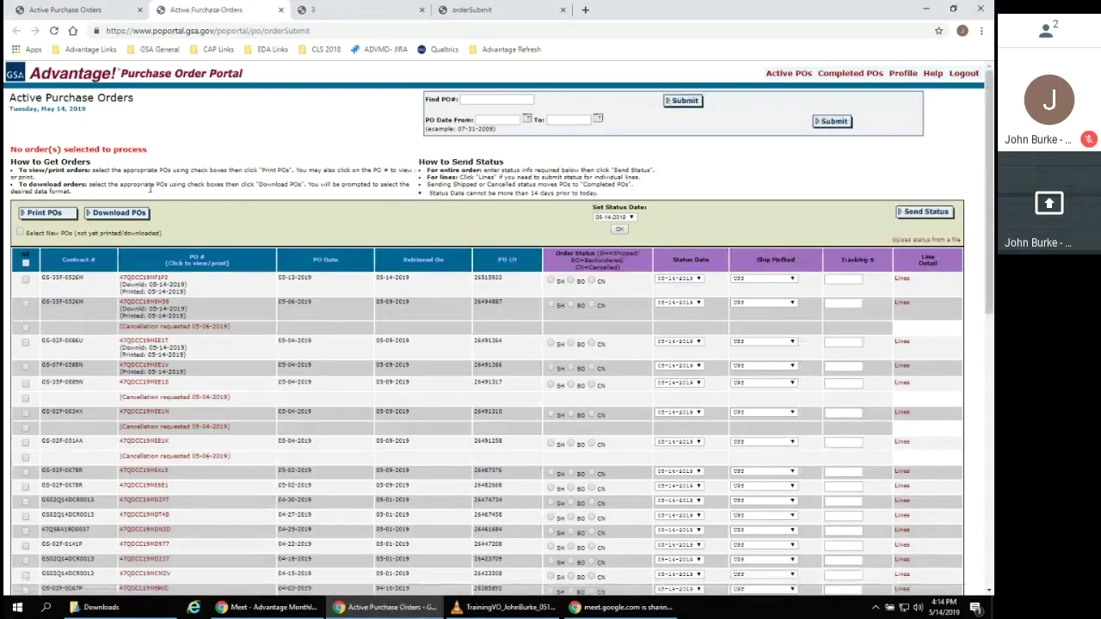
# Download the first two POs' page and open the XLS layout specification xlsdownloadspec.doc
pyautogui.click(26, 281)
pyautogui.click(26, 305)
pyautogui.click(114, 213)
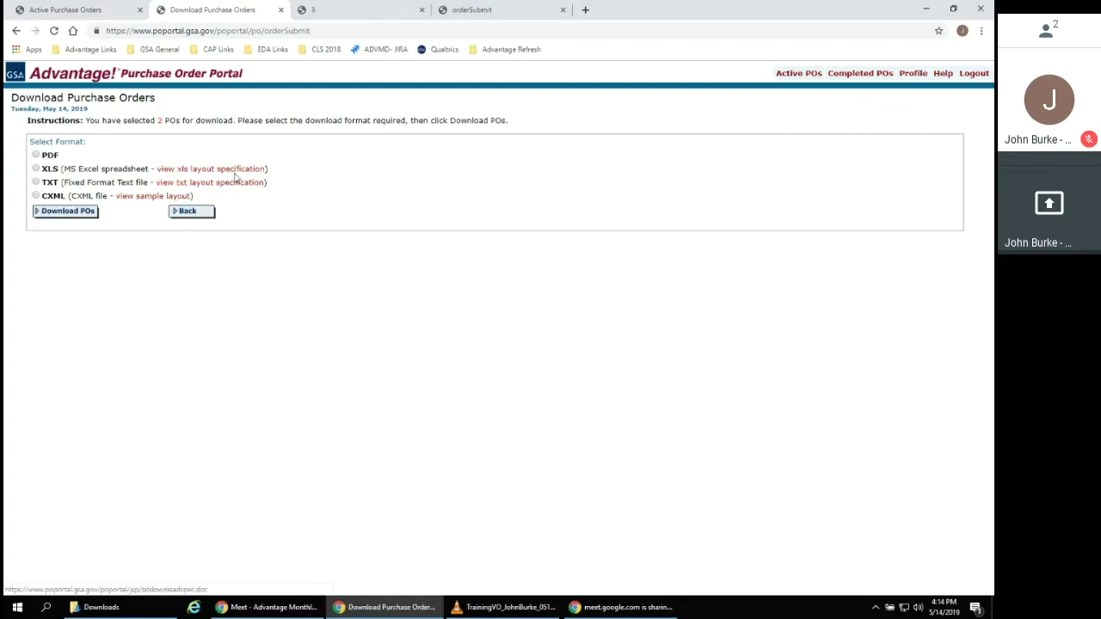
pyautogui.click(239, 171)
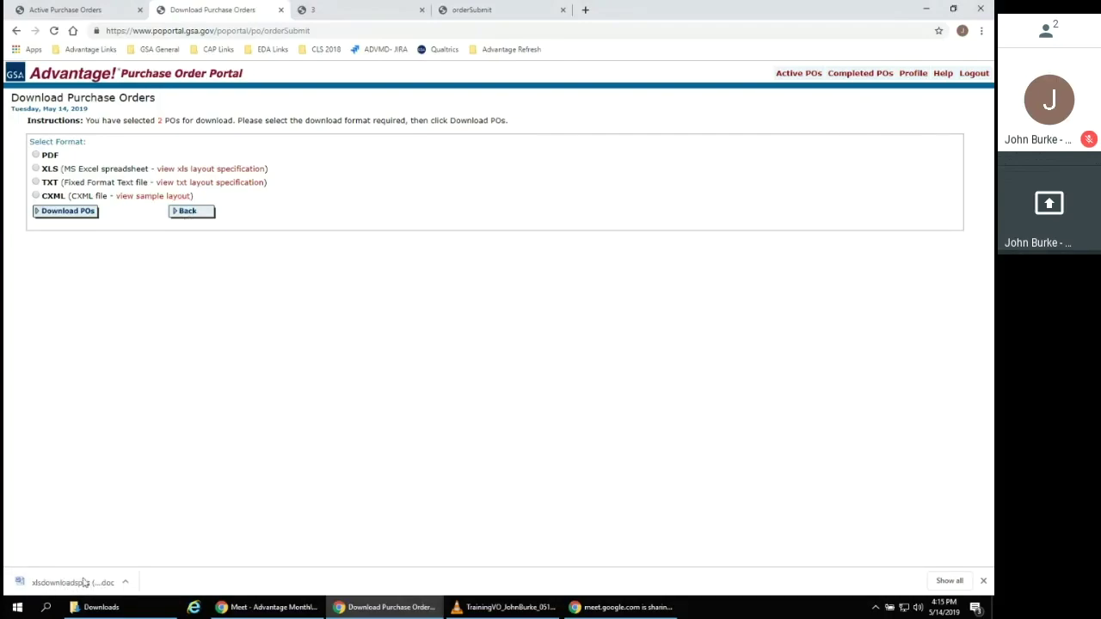
pyautogui.click(83, 582)
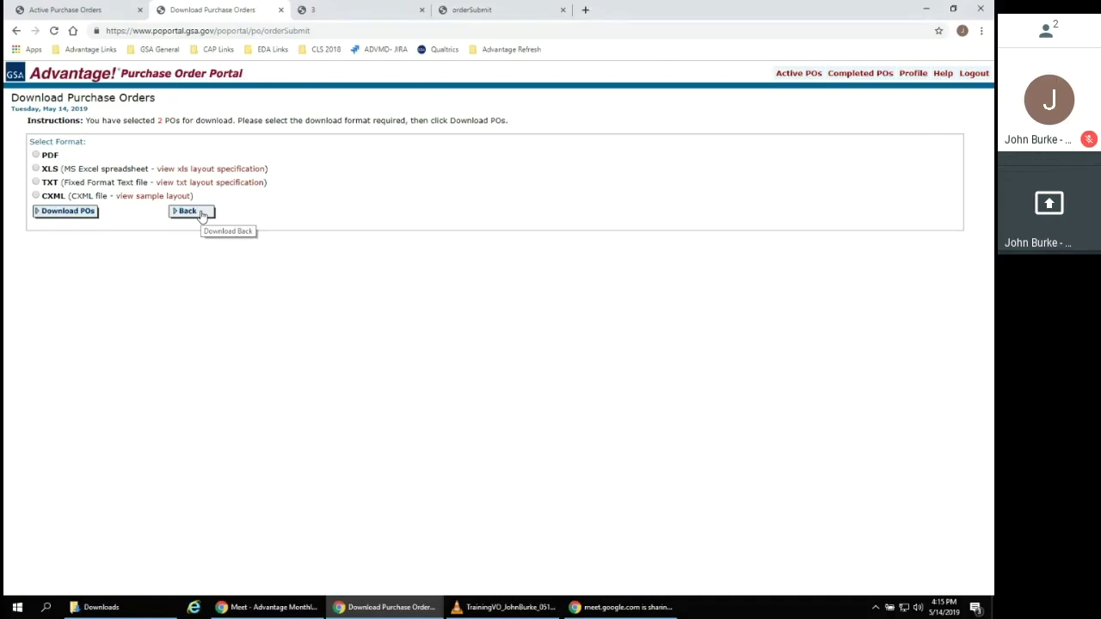
pyautogui.click(200, 212)
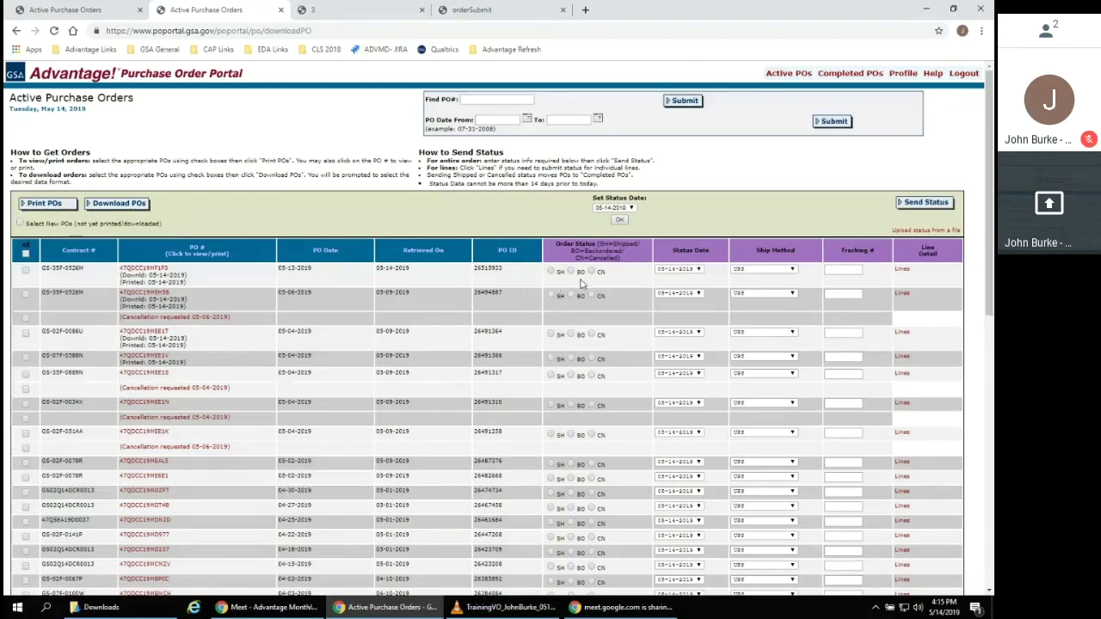
# Set the first PO's order status to CN (cancelled)
pyautogui.scroll(-2, 564, 258)
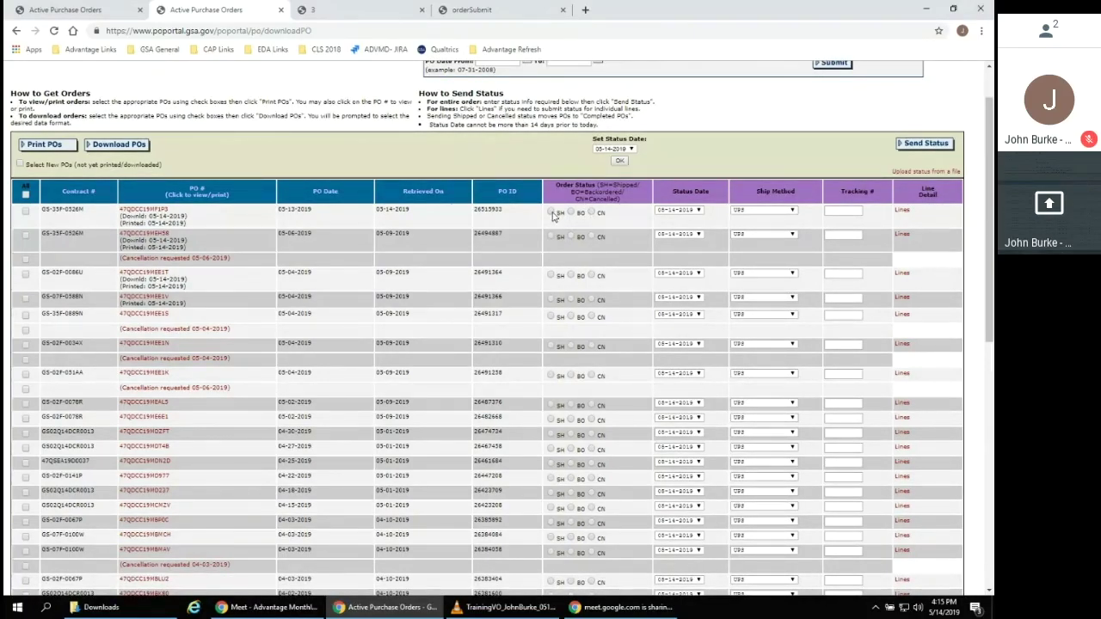
pyautogui.click(551, 212)
pyautogui.click(570, 212)
pyautogui.click(591, 213)
# Give the first PO status date 05-09-2019 and mark the second PO SH (Shipped)
pyautogui.click(676, 211)
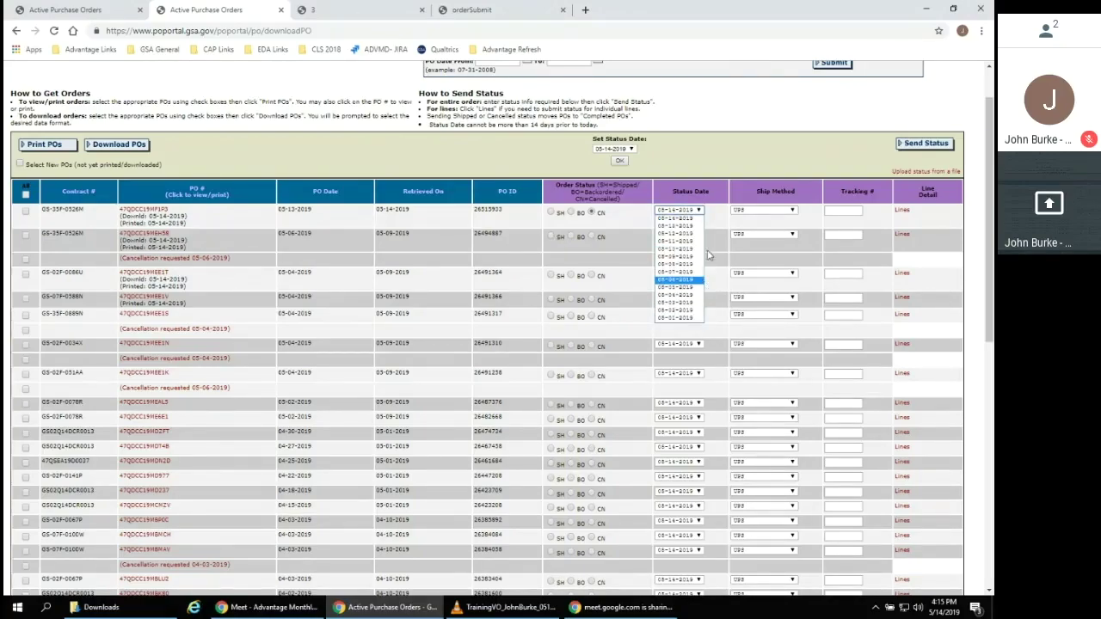
pyautogui.click(699, 219)
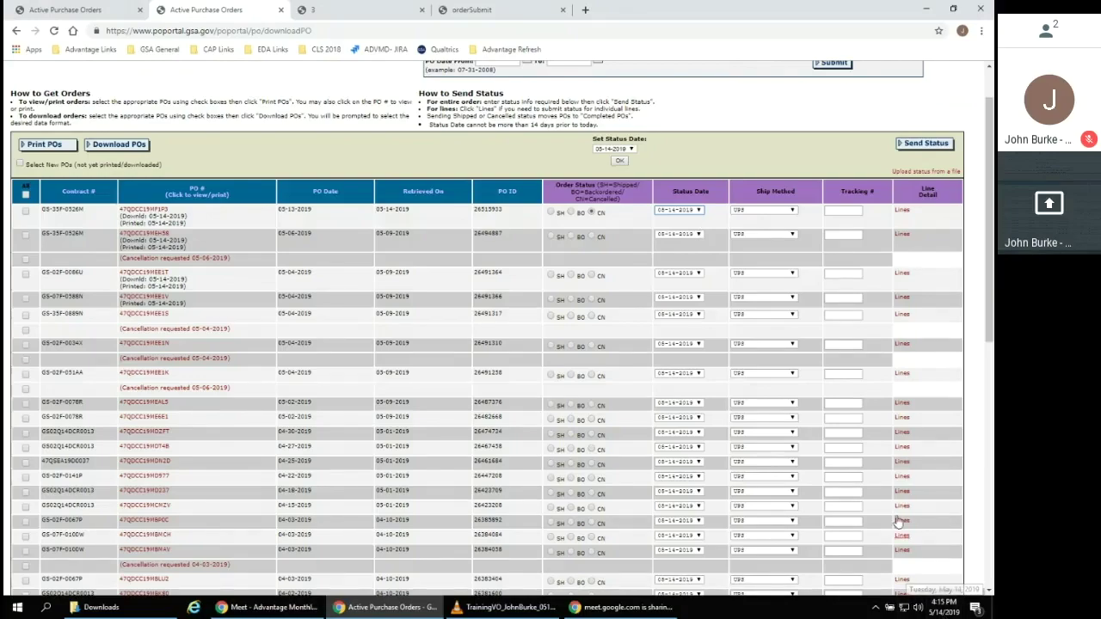
pyautogui.click(699, 215)
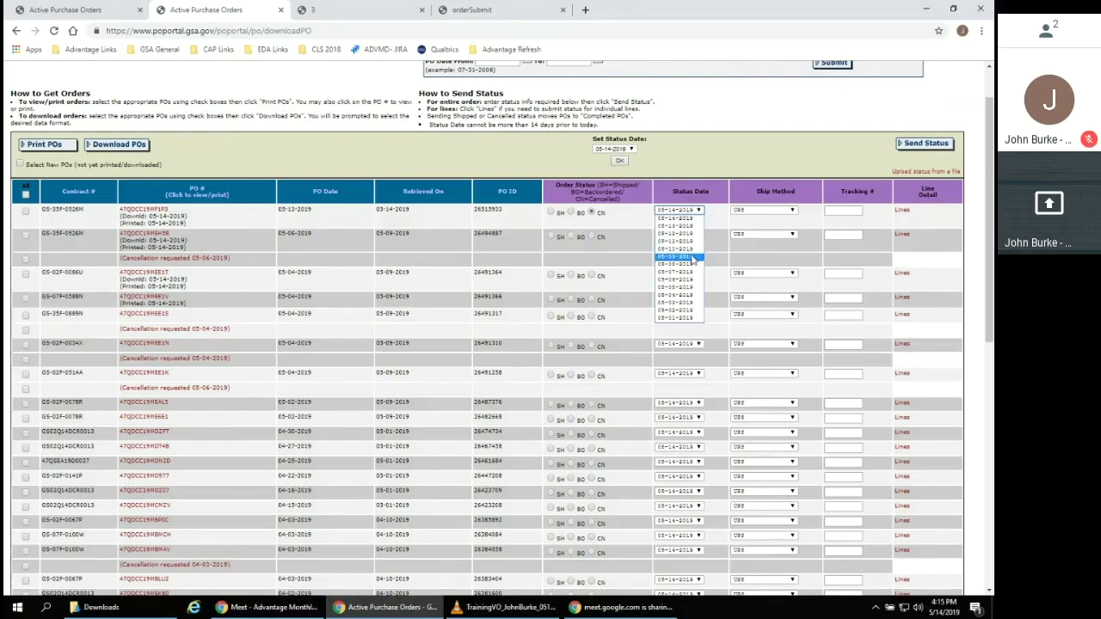
pyautogui.click(693, 256)
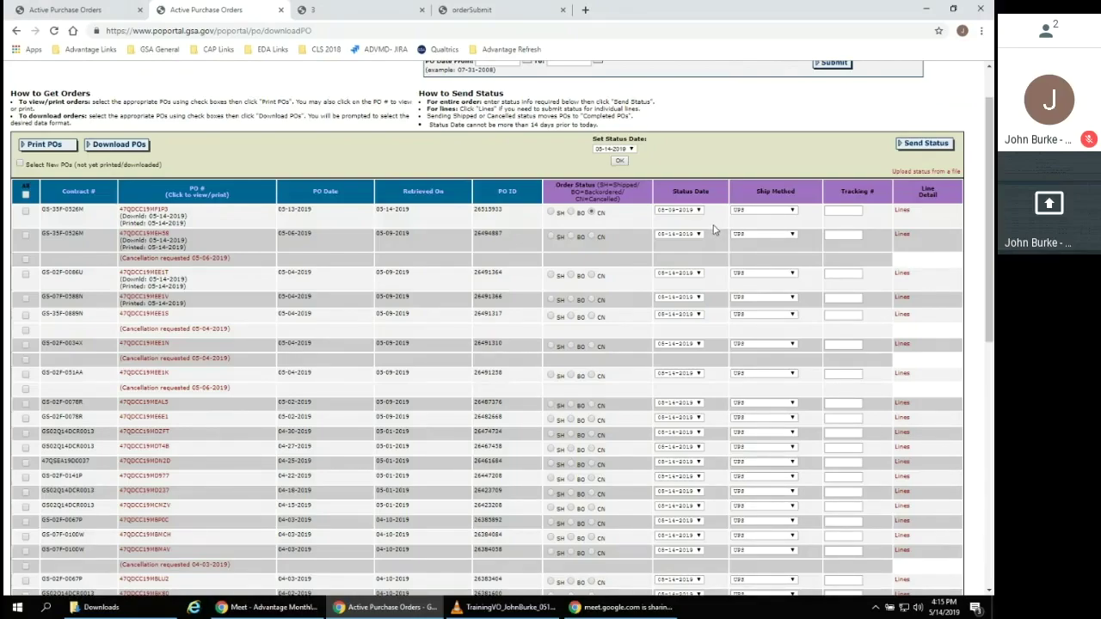
pyautogui.click(551, 237)
pyautogui.click(759, 236)
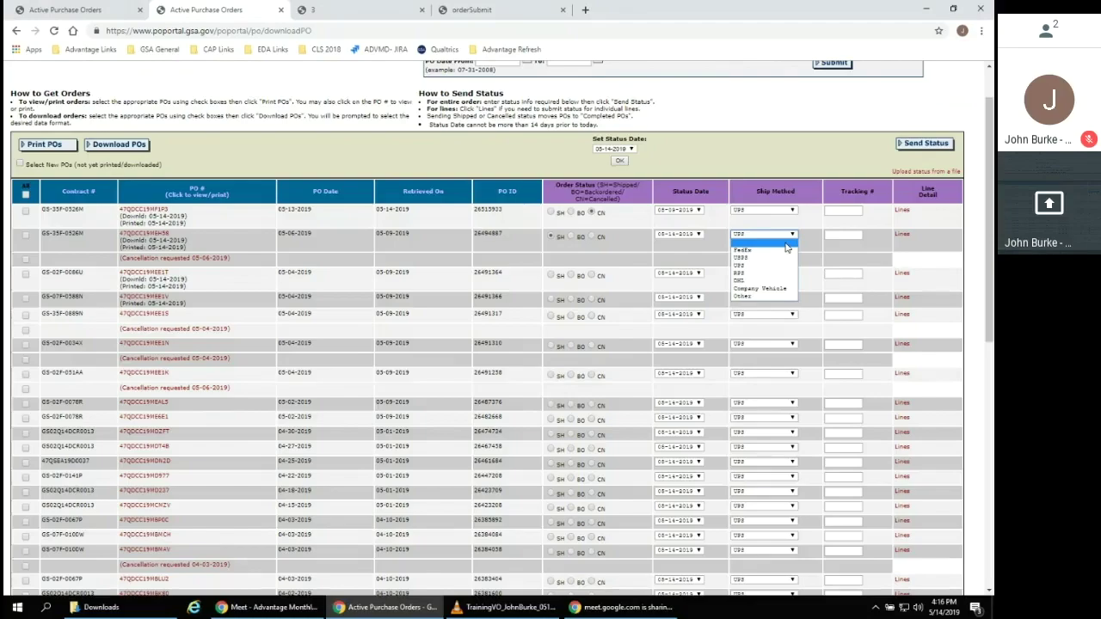
# Set FedEx as the ship method, add the tracking number, and open the order's line detail
pyautogui.click(780, 251)
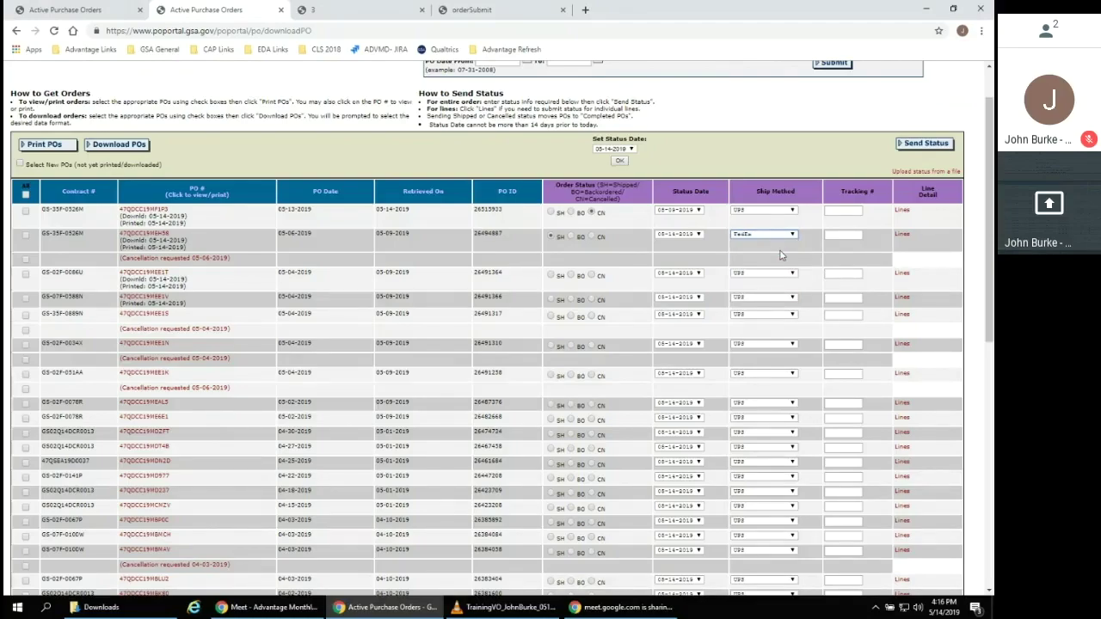
pyautogui.click(834, 235)
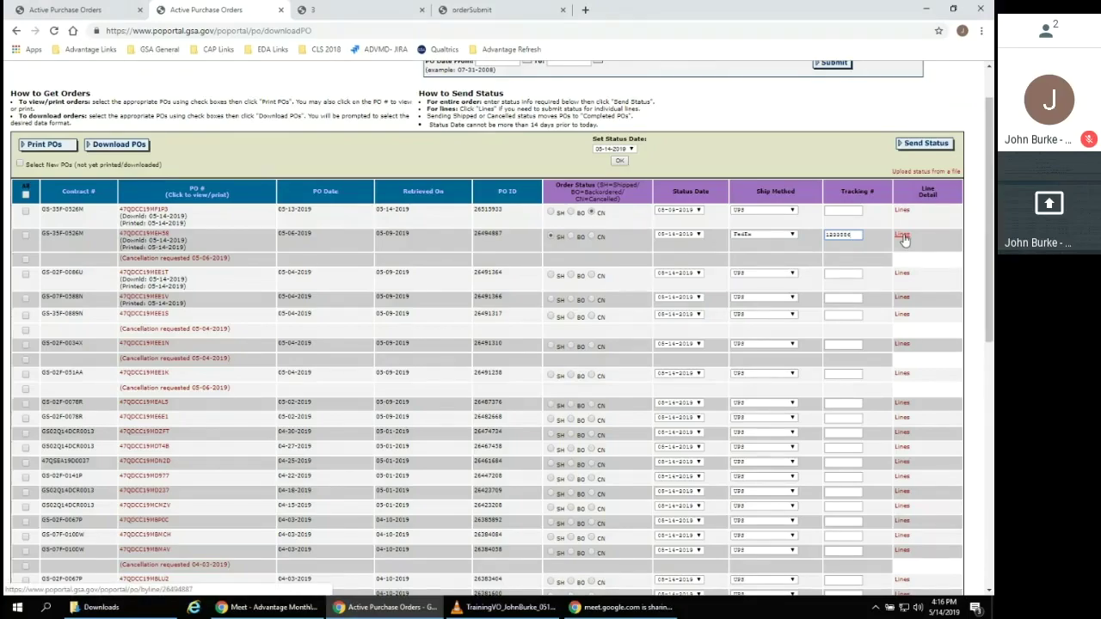
pyautogui.click(901, 236)
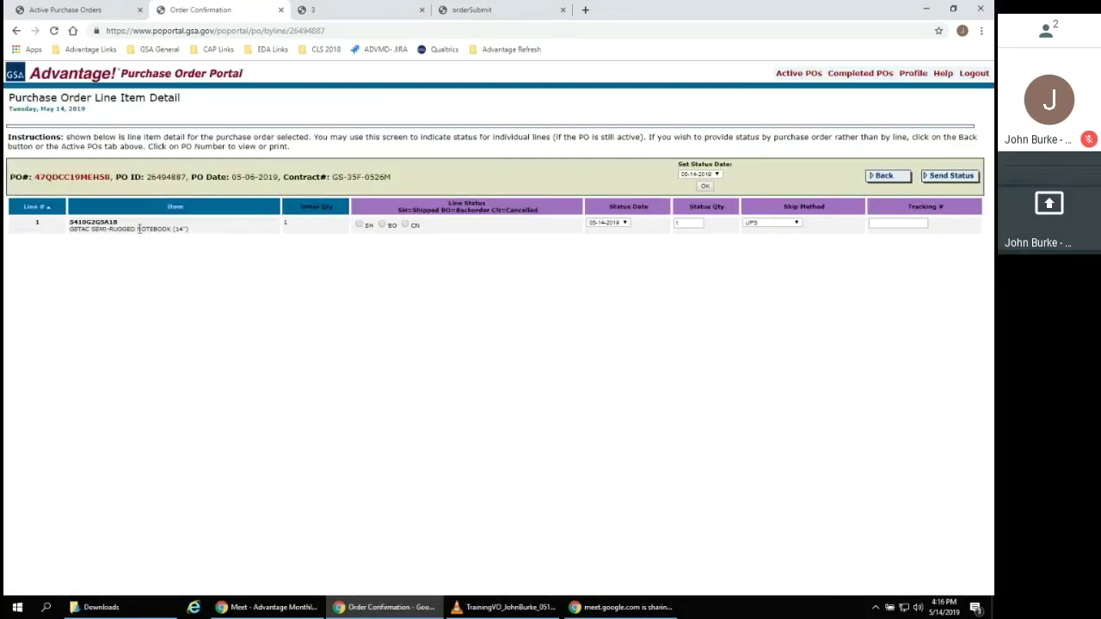
# Review the line item details of two orders (notebook and pen items), returning to the list
pyautogui.moveTo(203, 233); pyautogui.dragTo(67, 239)
pyautogui.click(138, 267)
pyautogui.click(897, 181)
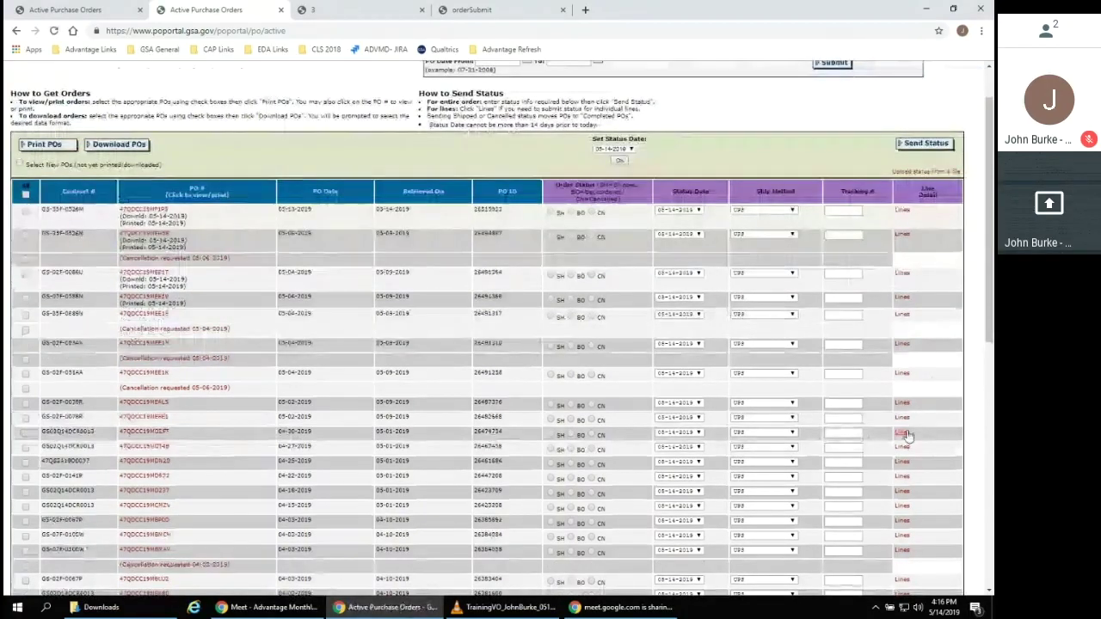
pyautogui.click(901, 490)
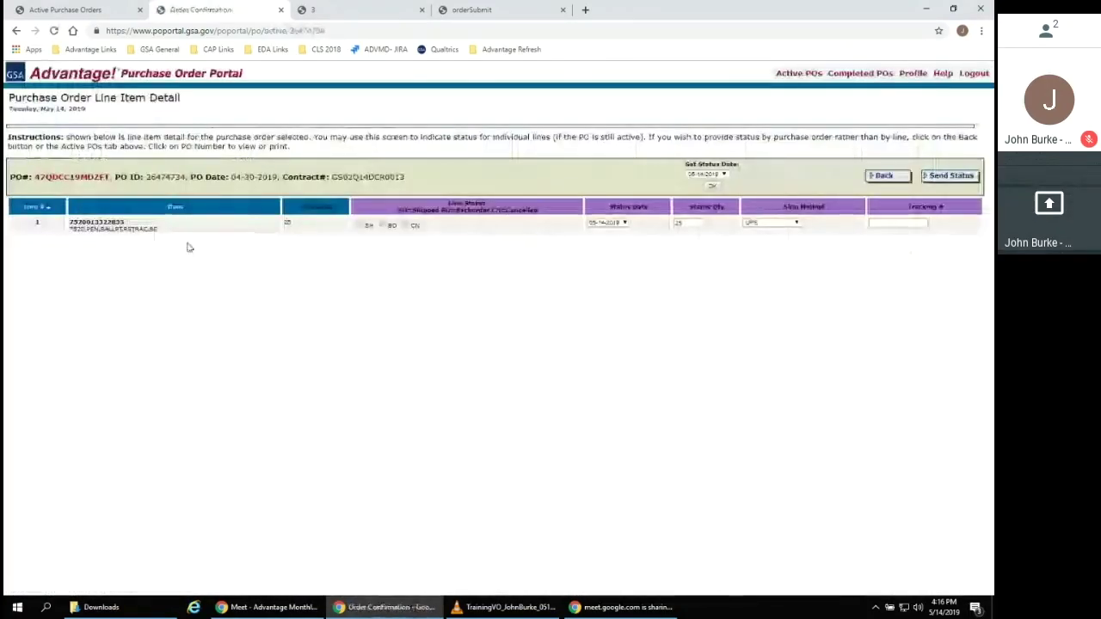
pyautogui.moveTo(168, 232); pyautogui.dragTo(67, 236)
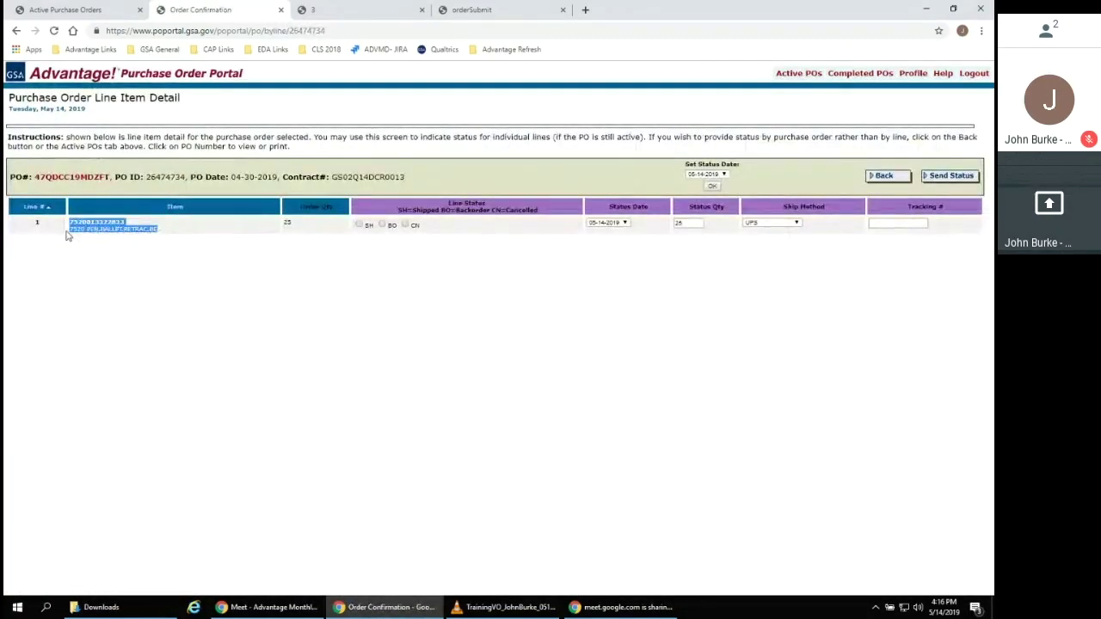
pyautogui.click(135, 250)
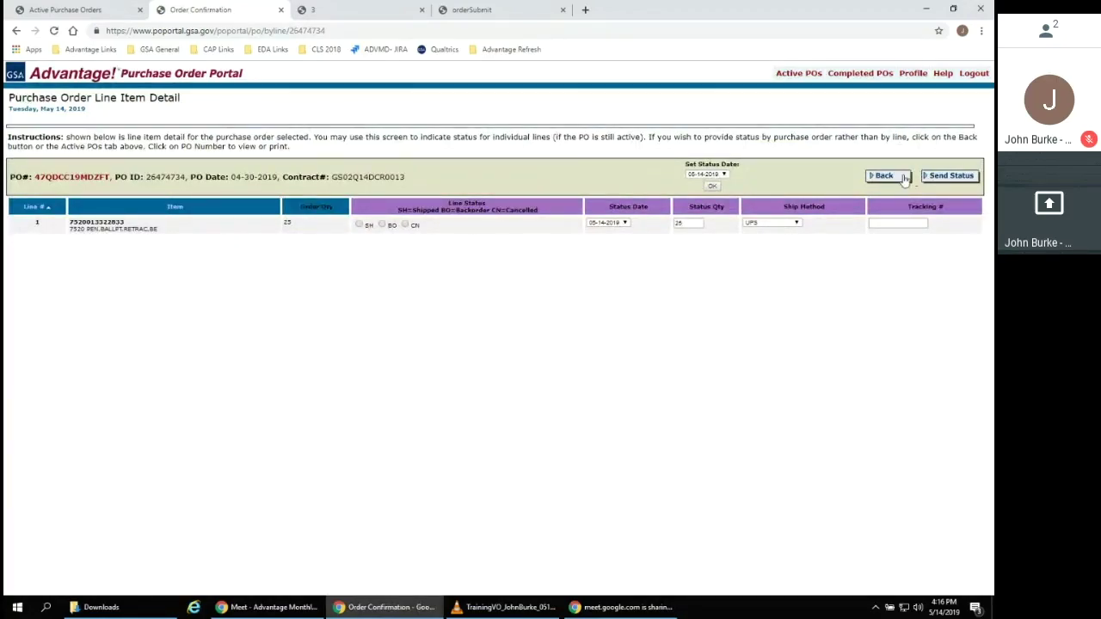
pyautogui.click(891, 176)
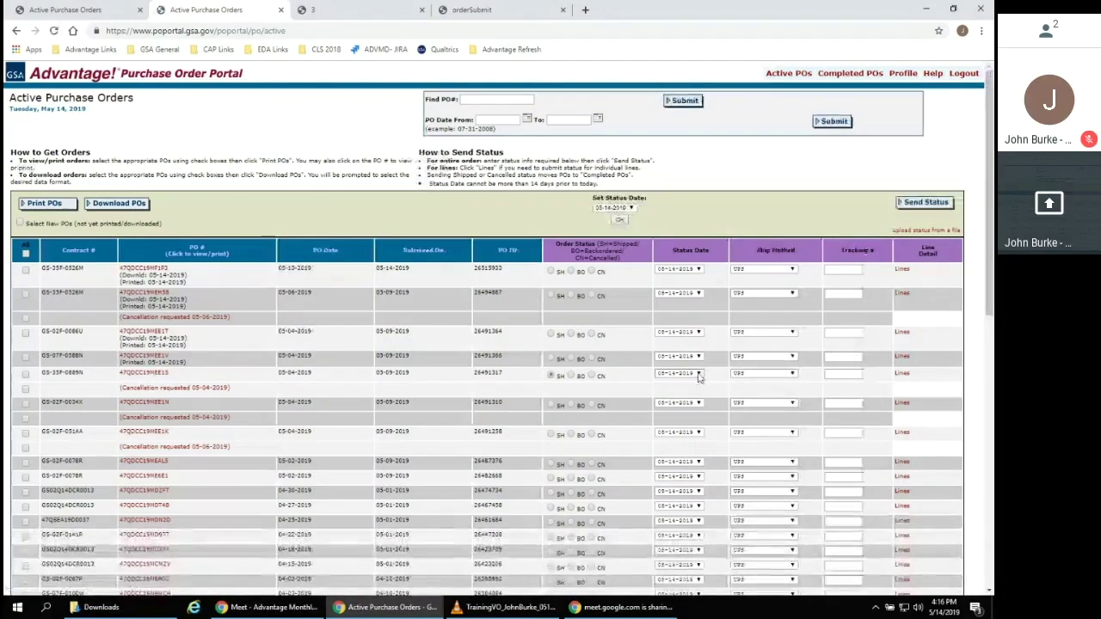
# Give the shipped order status date 05-13-2019, tracking number 123456 and ship method FedEx
pyautogui.click(696, 374)
pyautogui.click(698, 387)
pyautogui.click(843, 374)
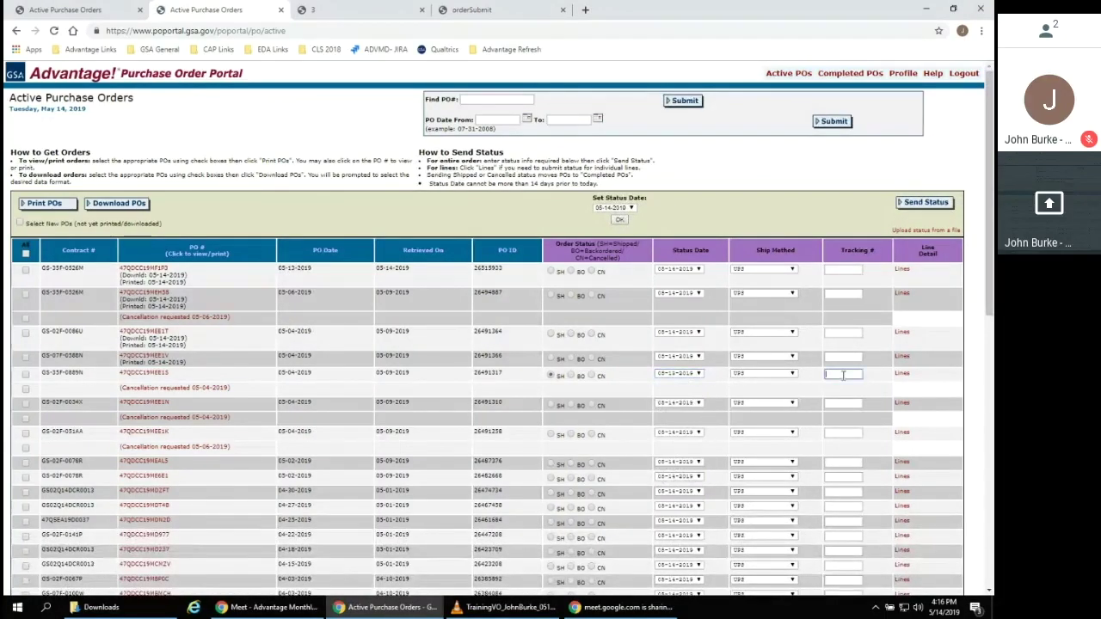
pyautogui.write('123456')
pyautogui.click(776, 376)
pyautogui.click(759, 396)
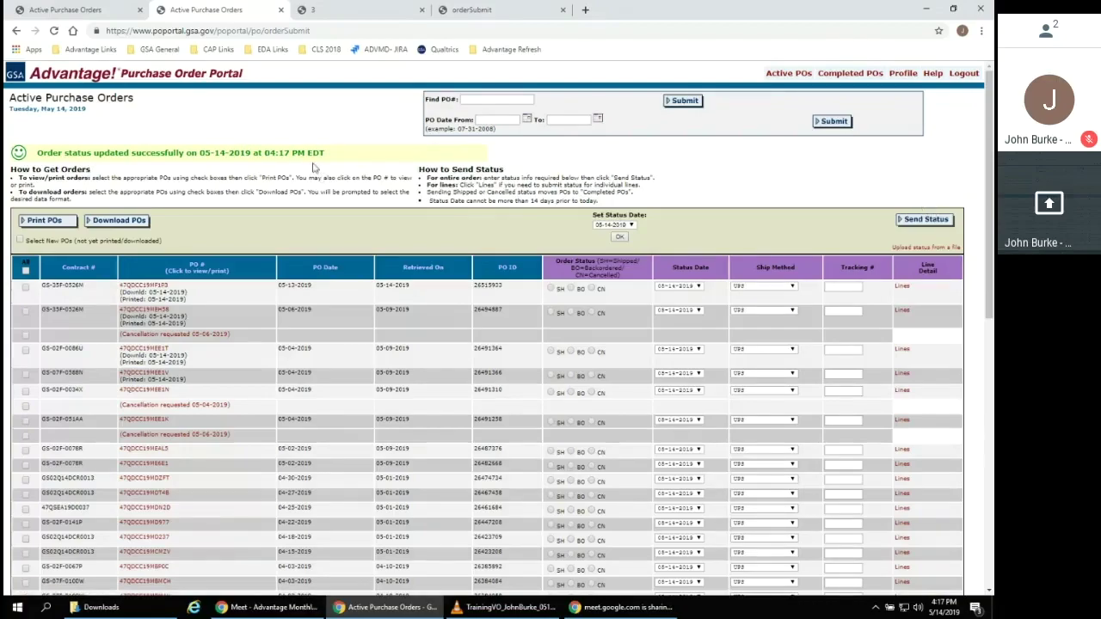
pyautogui.moveTo(332, 154); pyautogui.dragTo(24, 158)
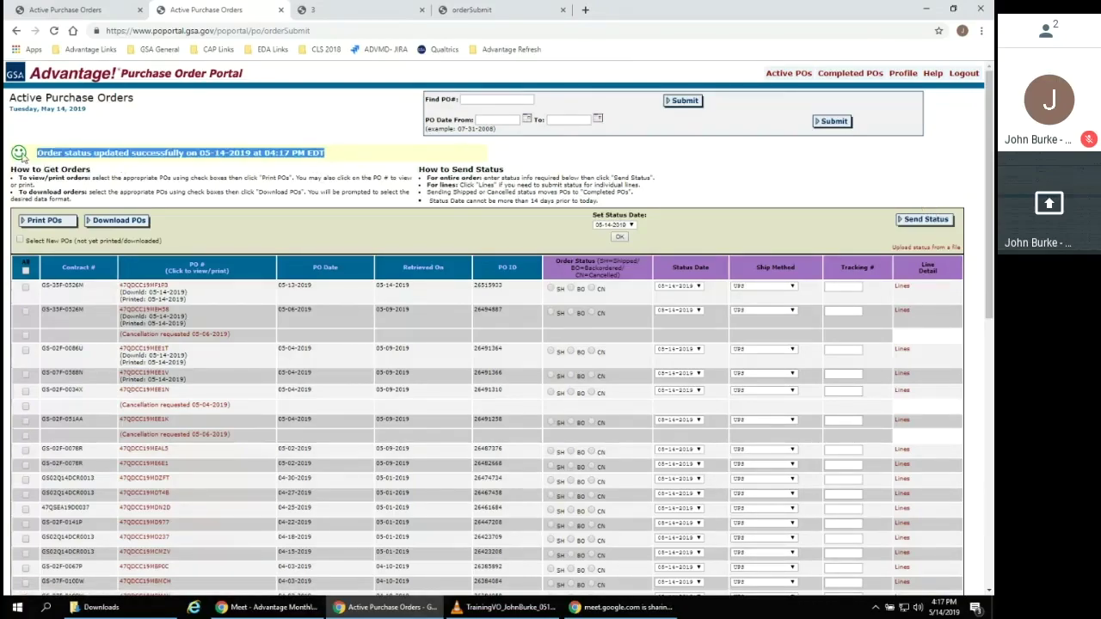
pyautogui.click(348, 160)
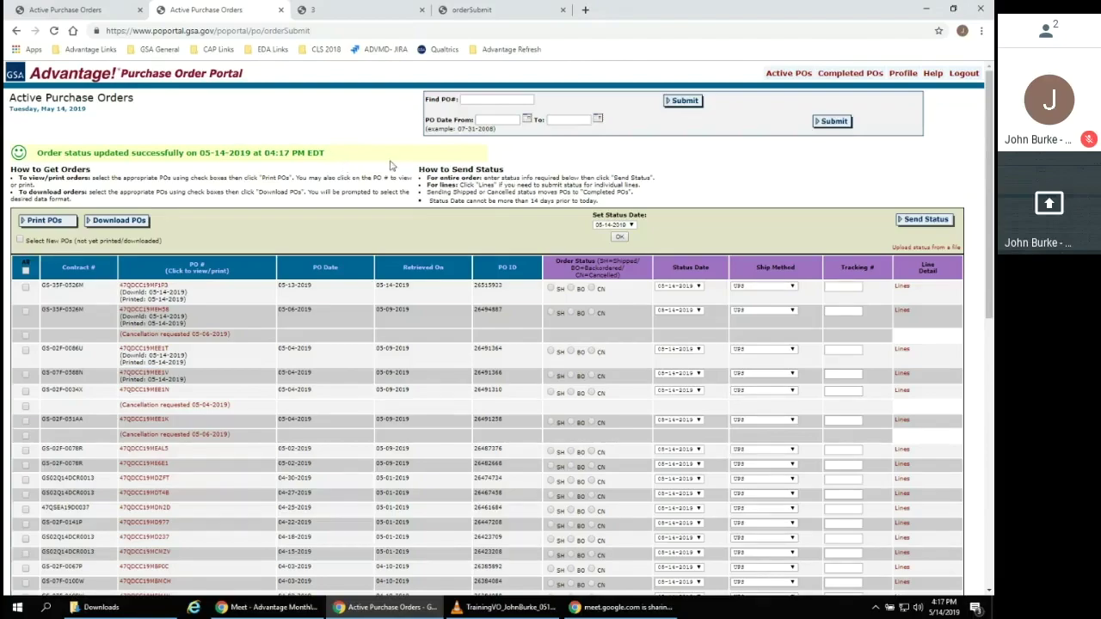
# Show the Nov '18 completed orders and toggle the first few row checkboxes
pyautogui.click(835, 74)
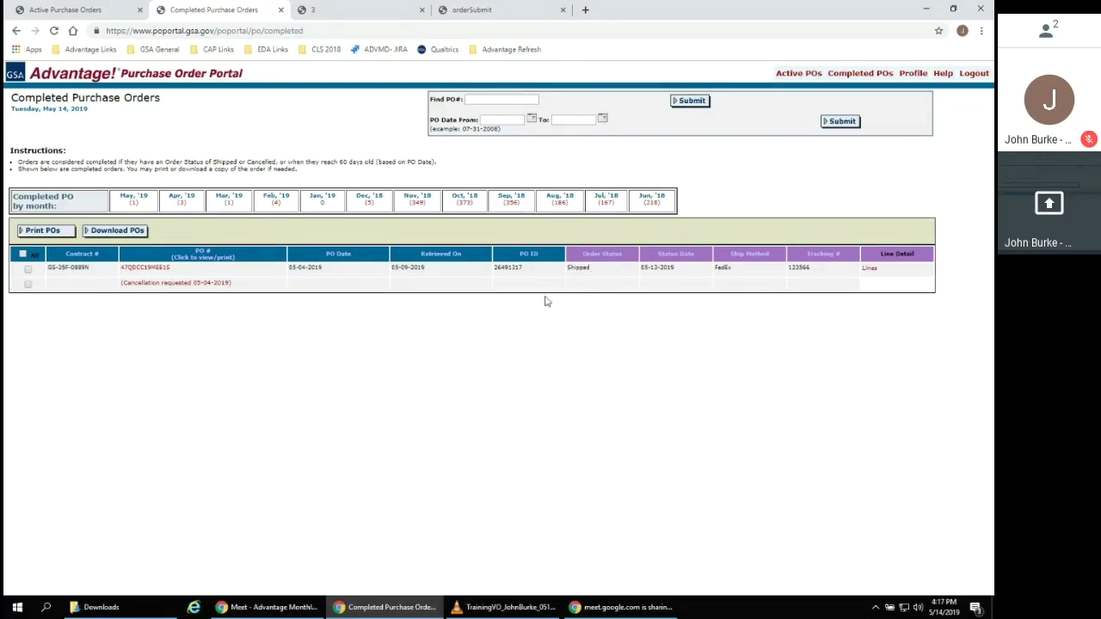
pyautogui.click(421, 207)
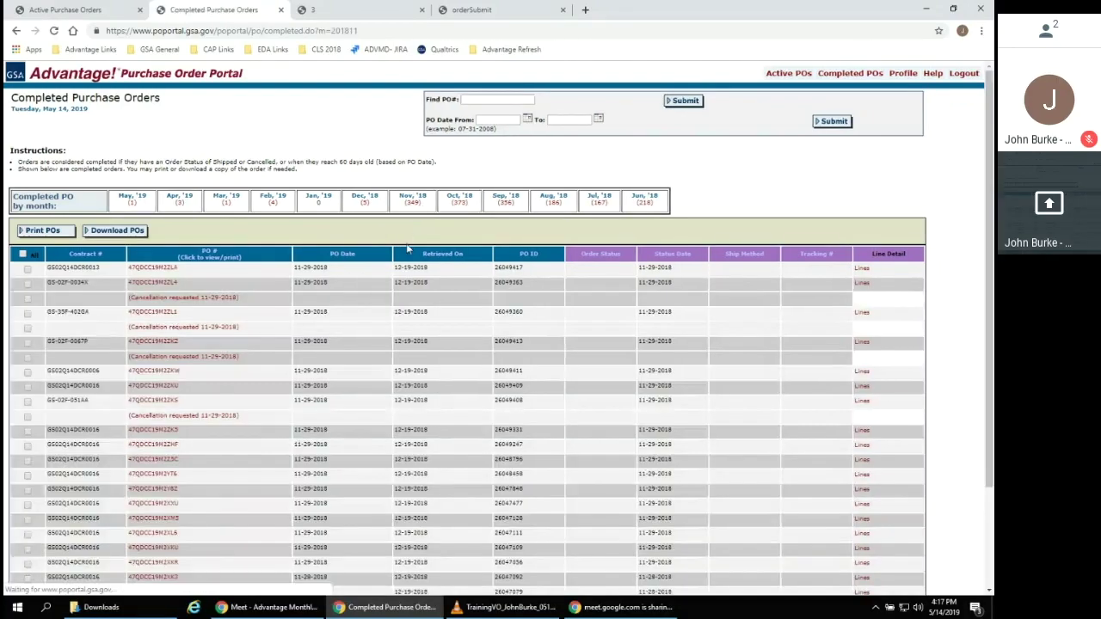
pyautogui.scroll(-3, 980, 284)
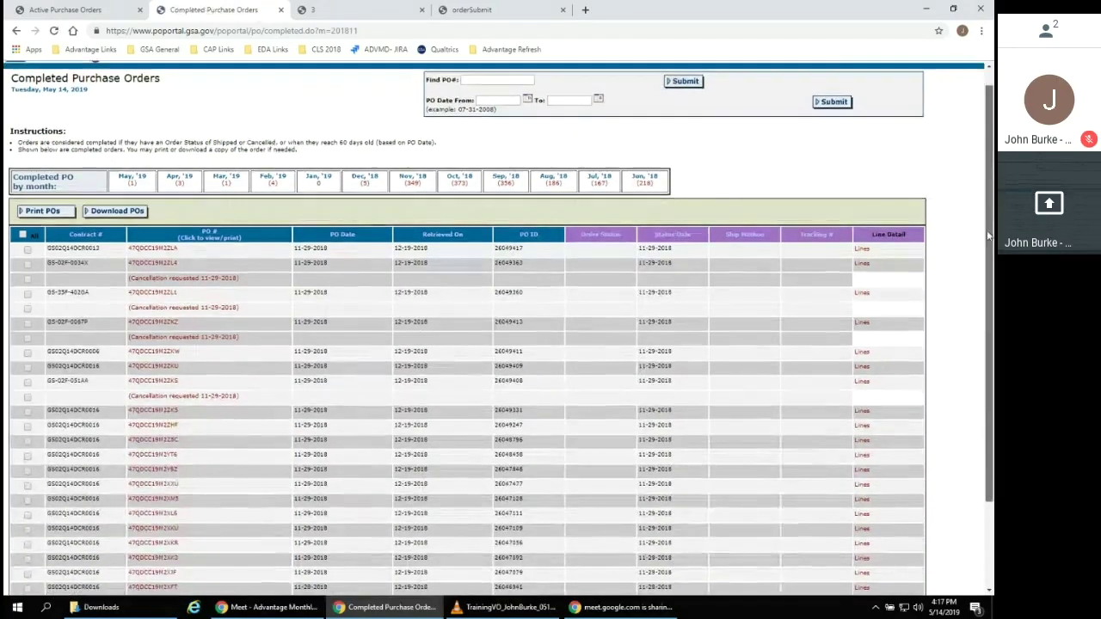
pyautogui.scroll(1, 975, 344)
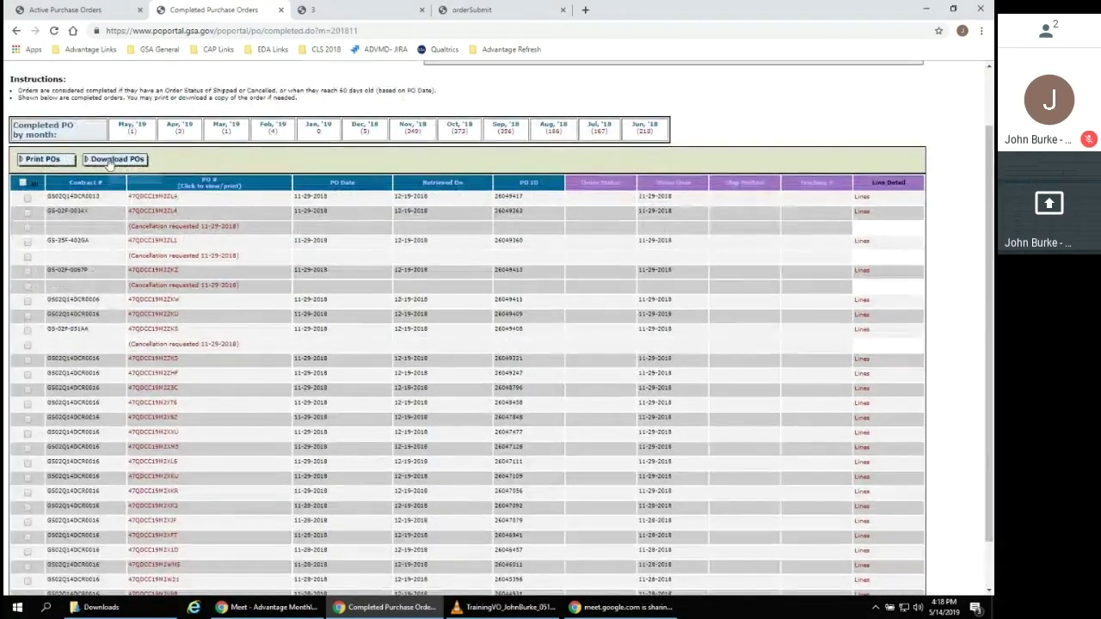
pyautogui.scroll(2, 199, 163)
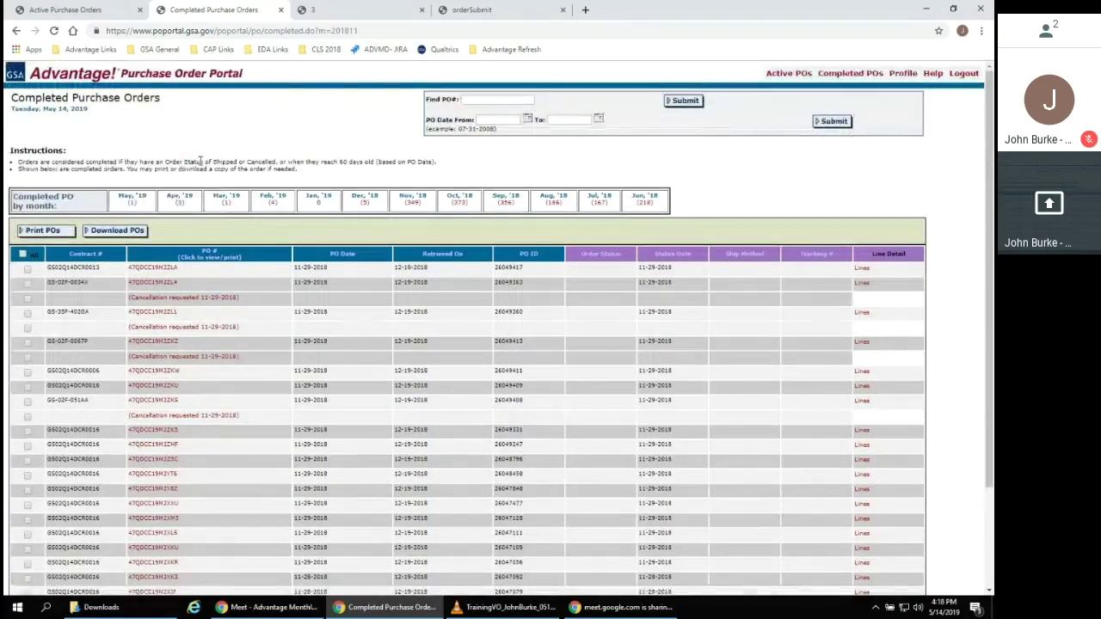
pyautogui.click(28, 270)
pyautogui.click(27, 282)
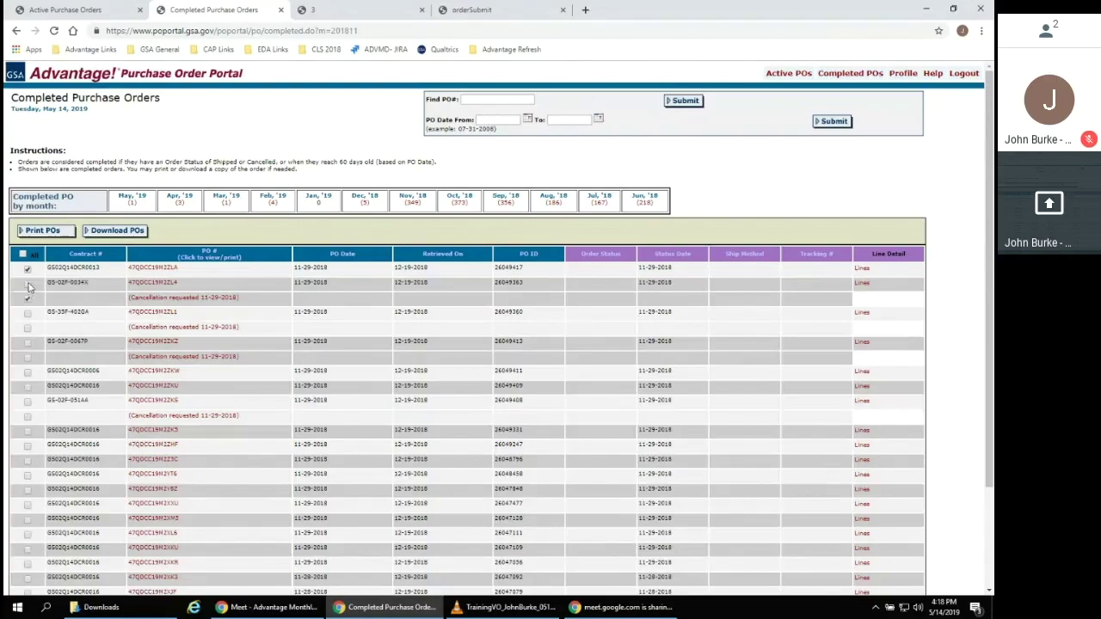
pyautogui.click(28, 298)
# From Active POs, open 'Upload status from a file' and view its file layout instructions
pyautogui.click(774, 77)
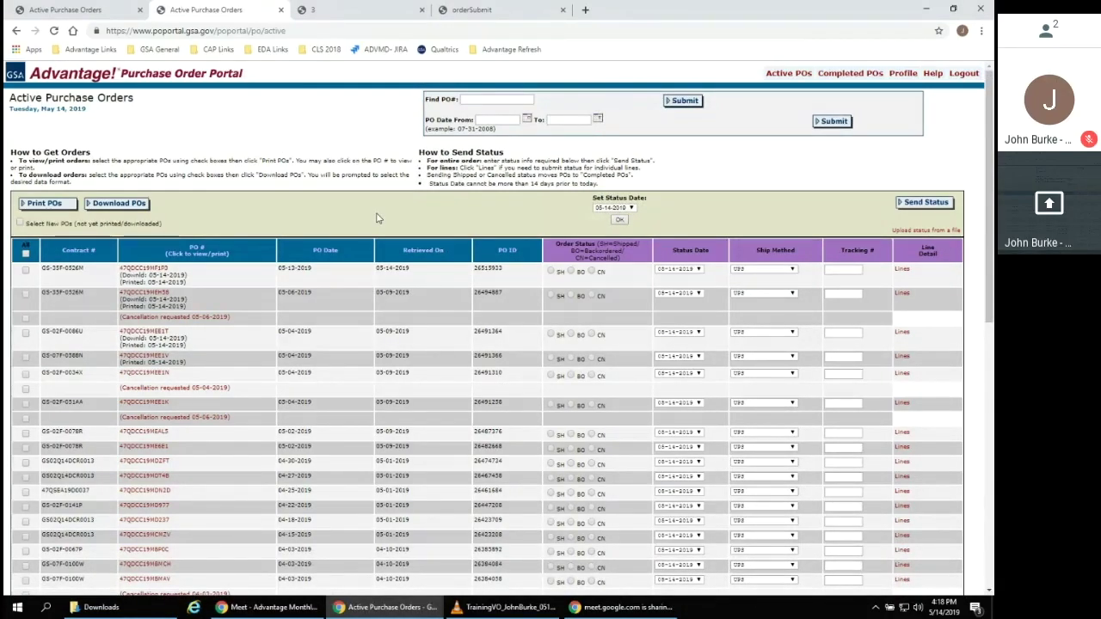
pyautogui.click(929, 232)
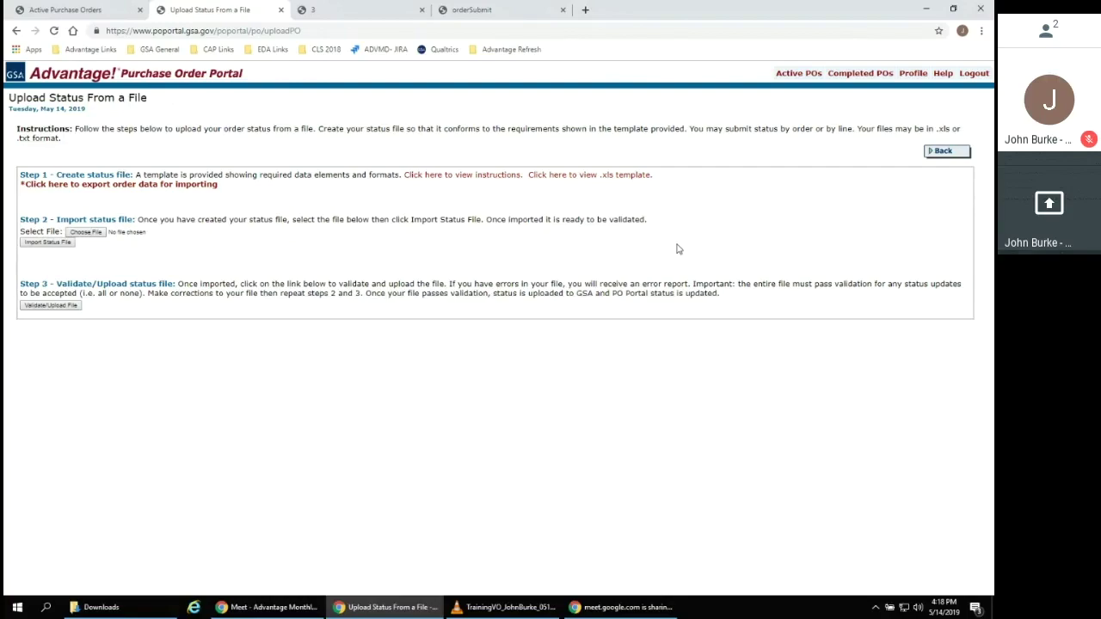
pyautogui.click(515, 174)
# Scroll through the status-upload instructions PDF, then go back to the Active Purchase Orders list
pyautogui.scroll(-5, 486, 196)
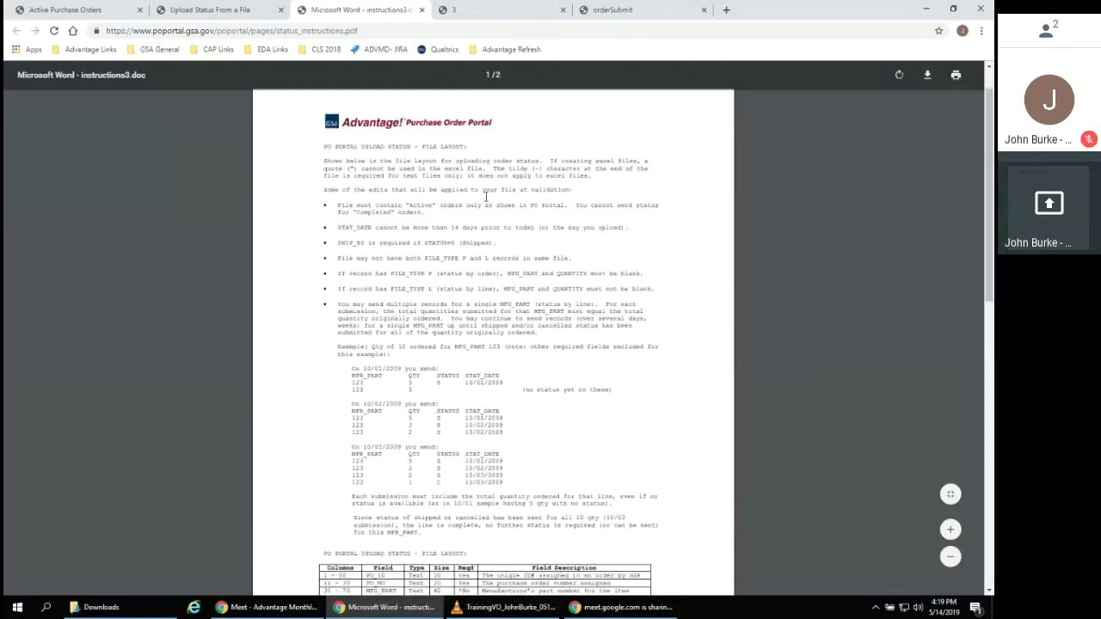
pyautogui.scroll(-3, 486, 196)
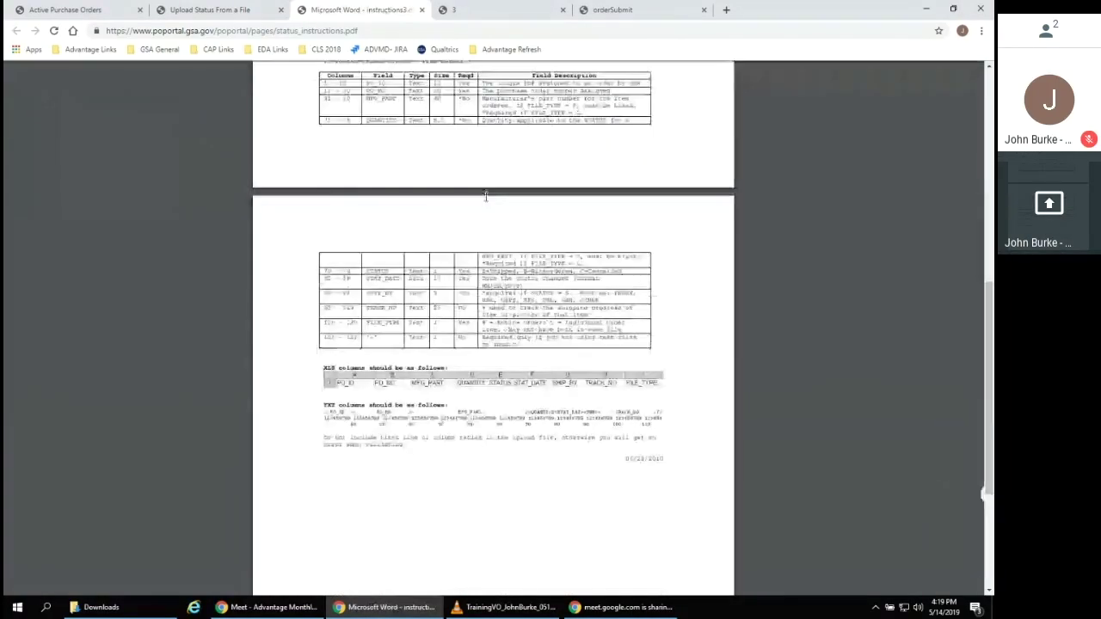
pyautogui.click(193, 10)
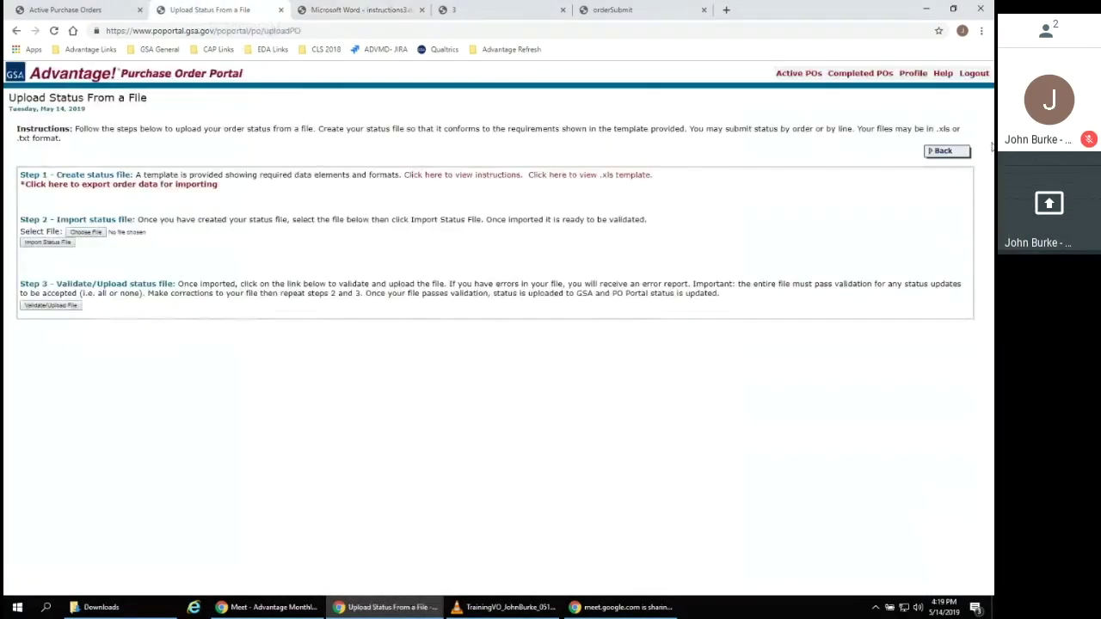
pyautogui.click(960, 152)
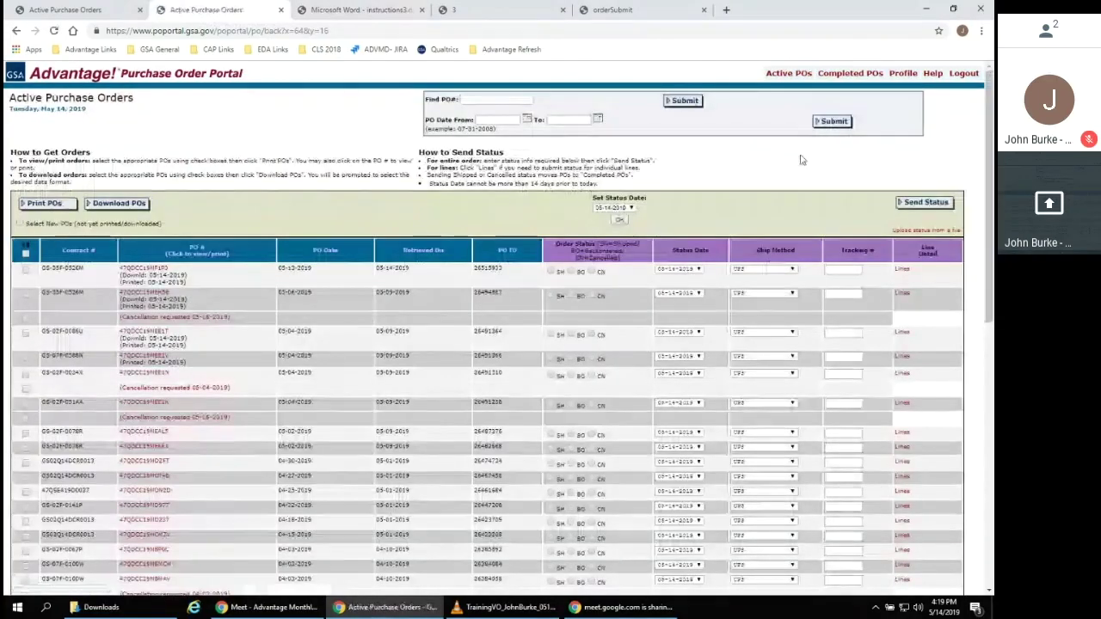